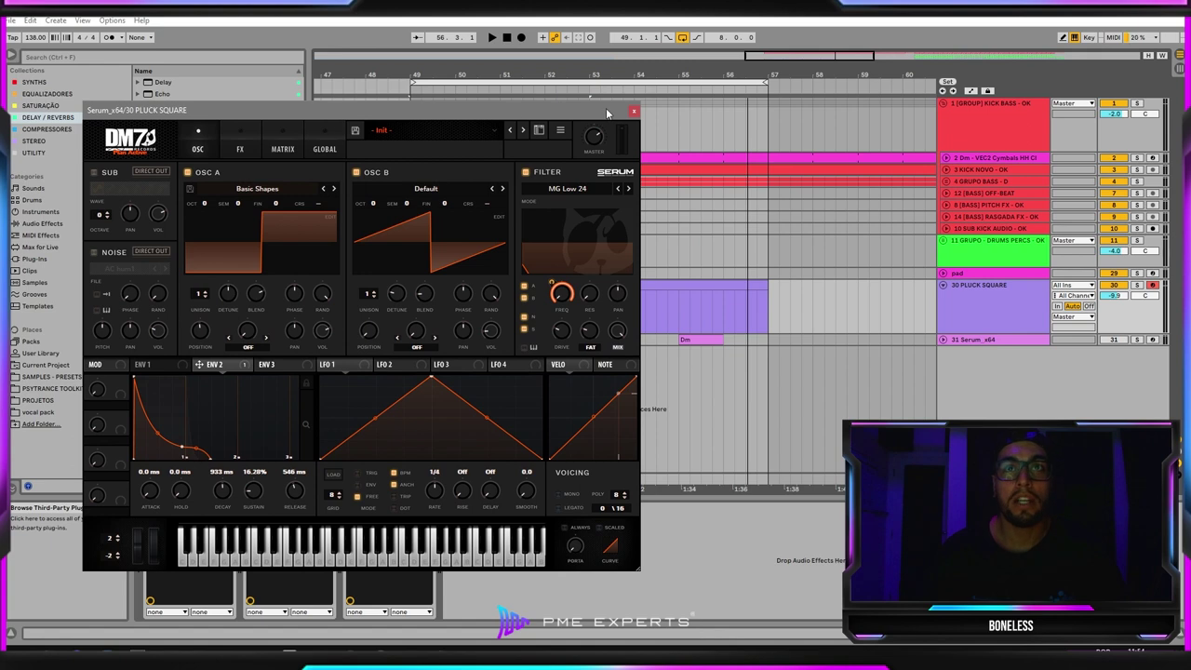
# Close the Serum window and play back the first PLUCK SQUARE clip from bar 49.
pyautogui.click(633, 111)
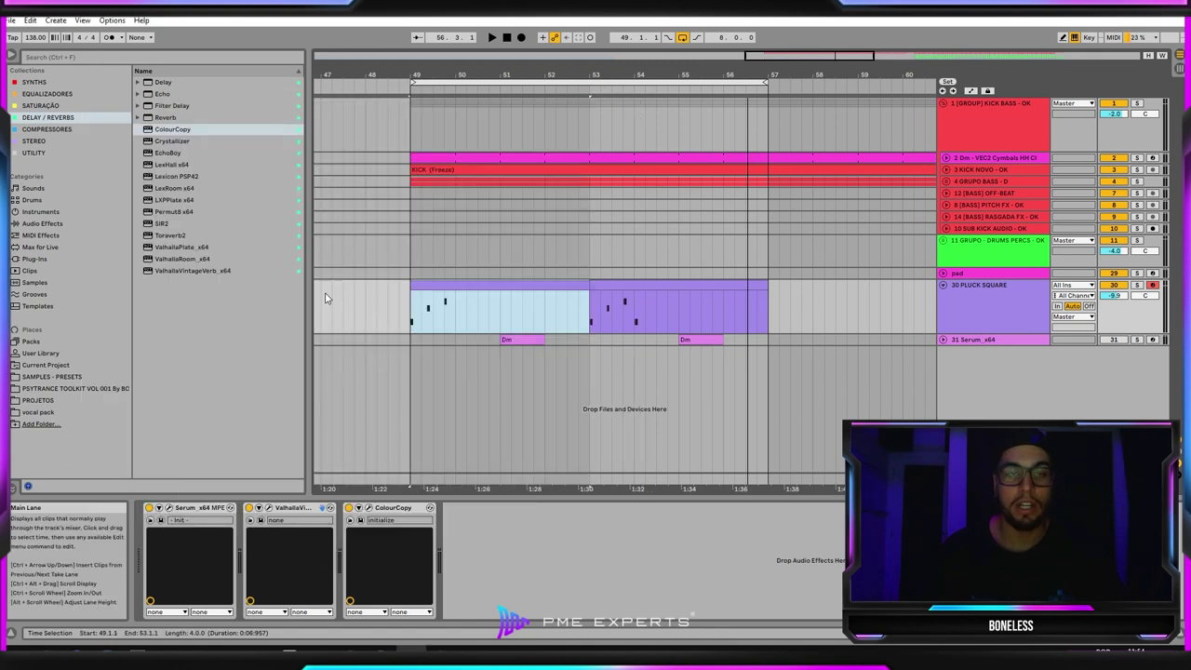
pyautogui.click(537, 291)
pyautogui.click(542, 282)
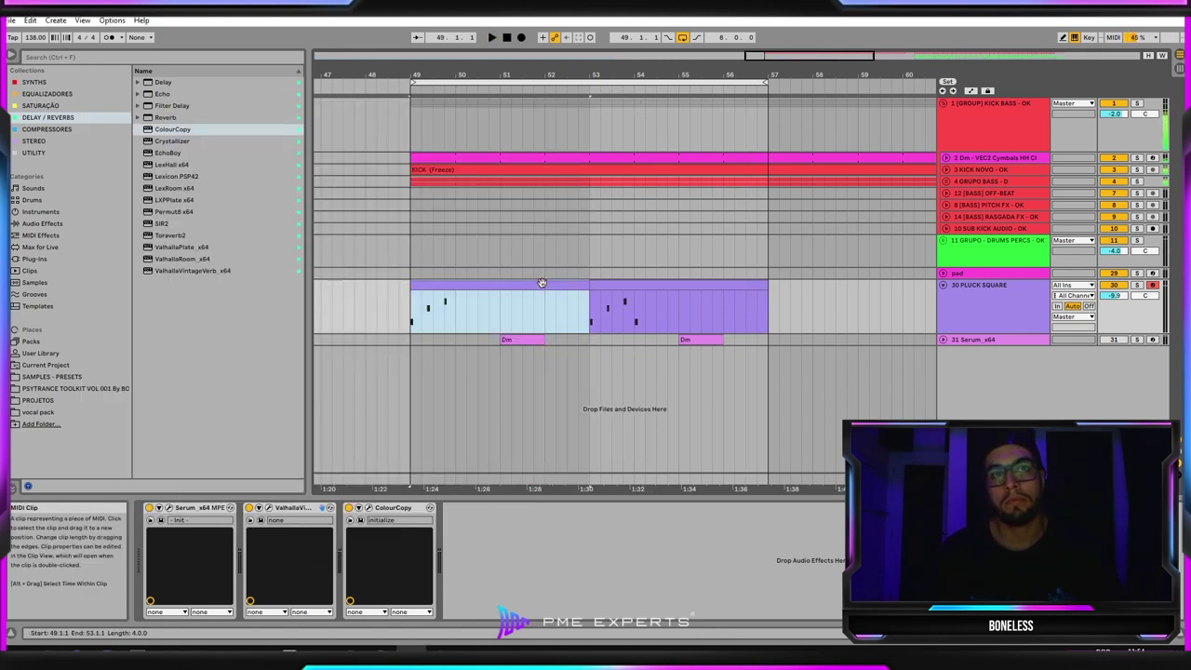
pyautogui.press('space')
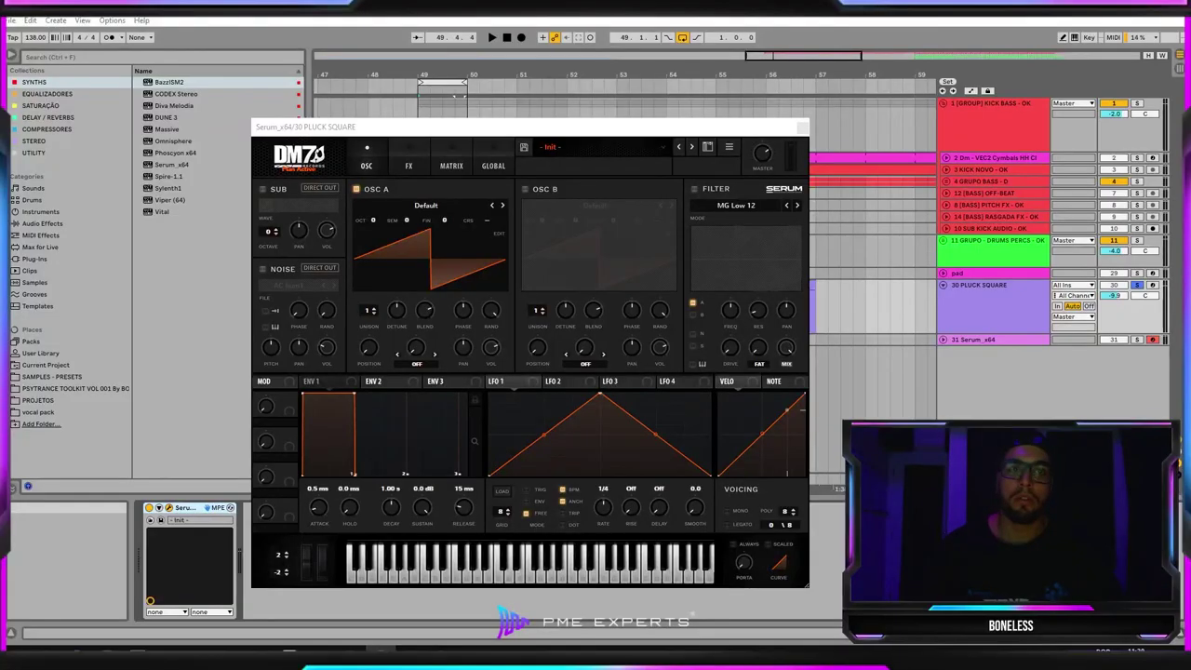
# Open the first PLUCK SQUARE MIDI clip to examine its note pattern, and return to the arrangement.
pyautogui.moveTo(775, 124); pyautogui.dragTo(702, 112)
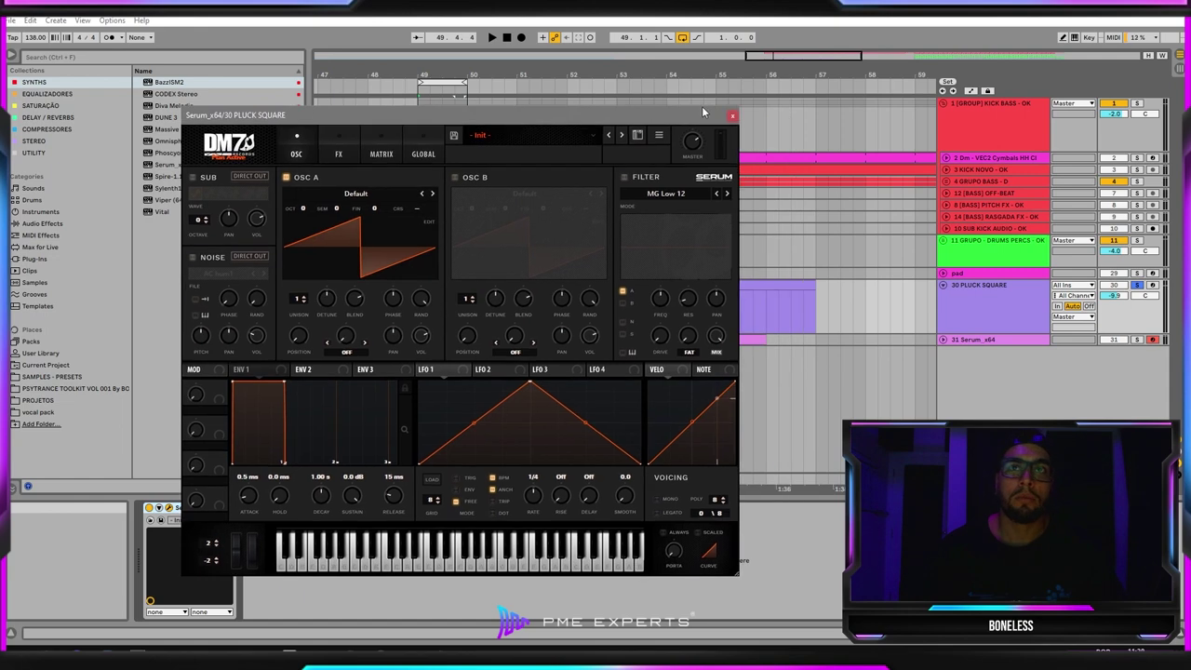
pyautogui.click(734, 115)
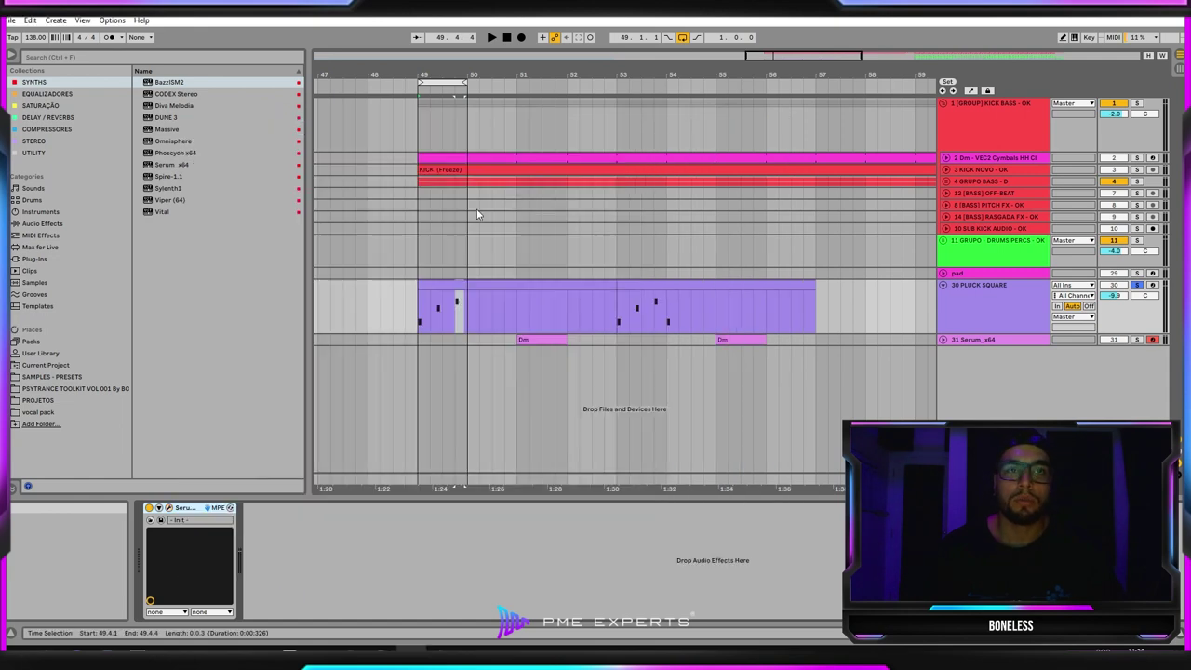
pyautogui.doubleClick(461, 282)
pyautogui.moveTo(512, 401); pyautogui.dragTo(478, 512)
pyautogui.moveTo(585, 405); pyautogui.dragTo(543, 470)
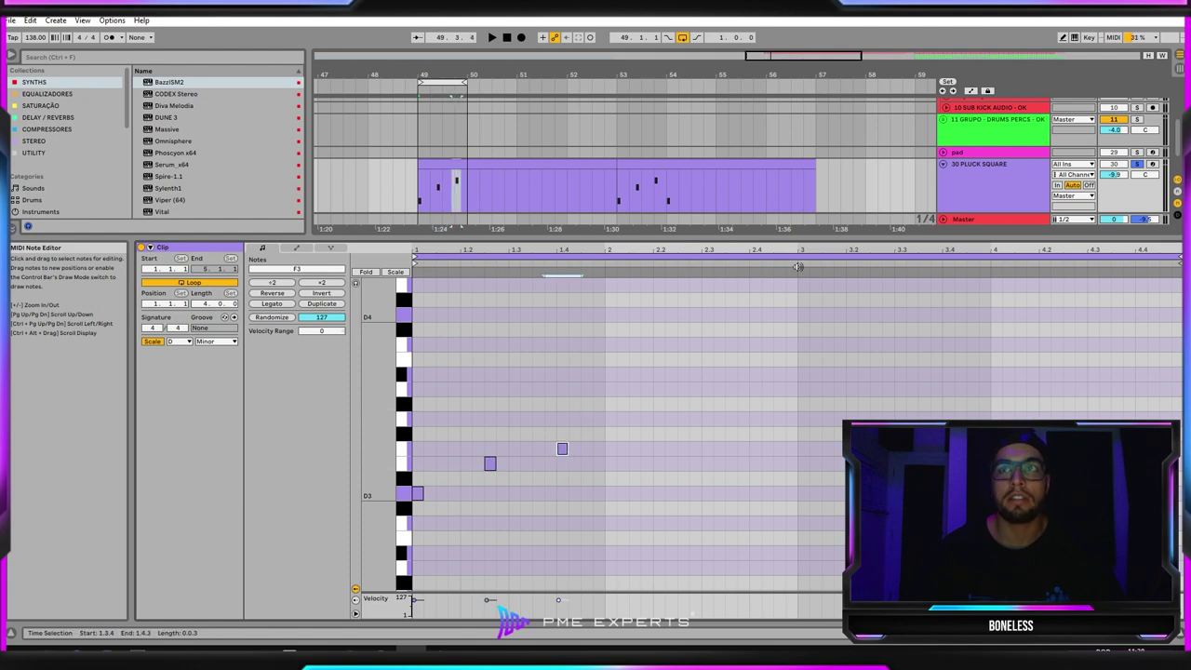
pyautogui.doubleClick(1049, 175)
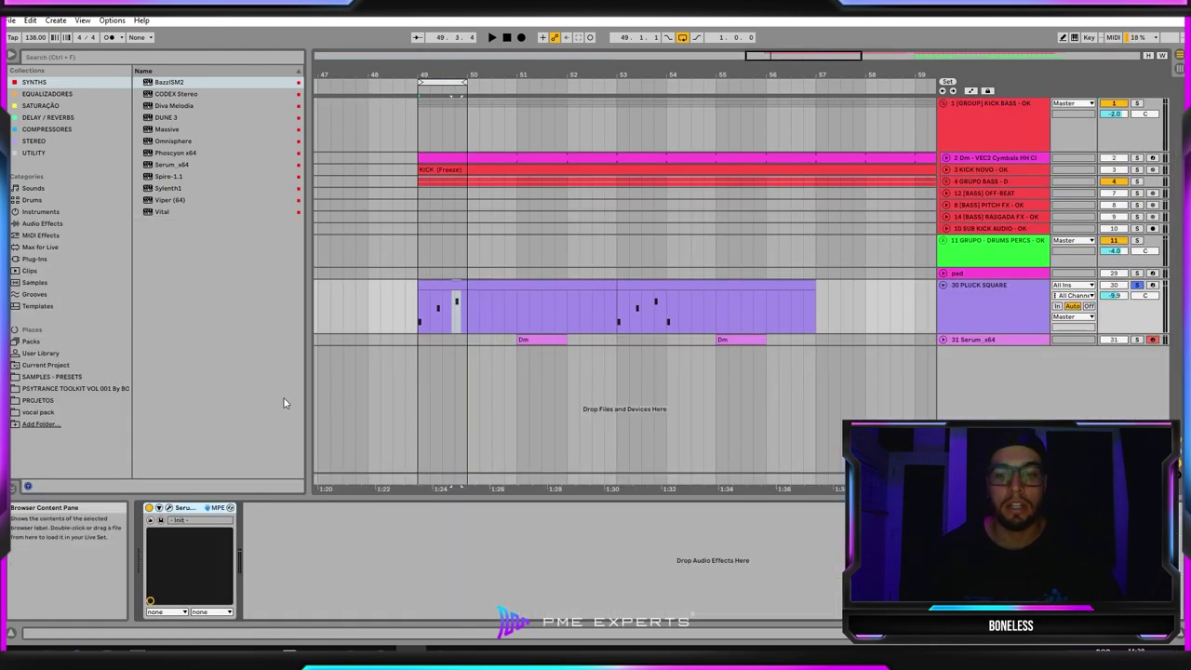
# Load the Analog Basic Shapes wavetable into Serum's OSC A and set its wavetable position to the square wave.
pyautogui.click(169, 508)
pyautogui.moveTo(514, 124); pyautogui.dragTo(607, 148)
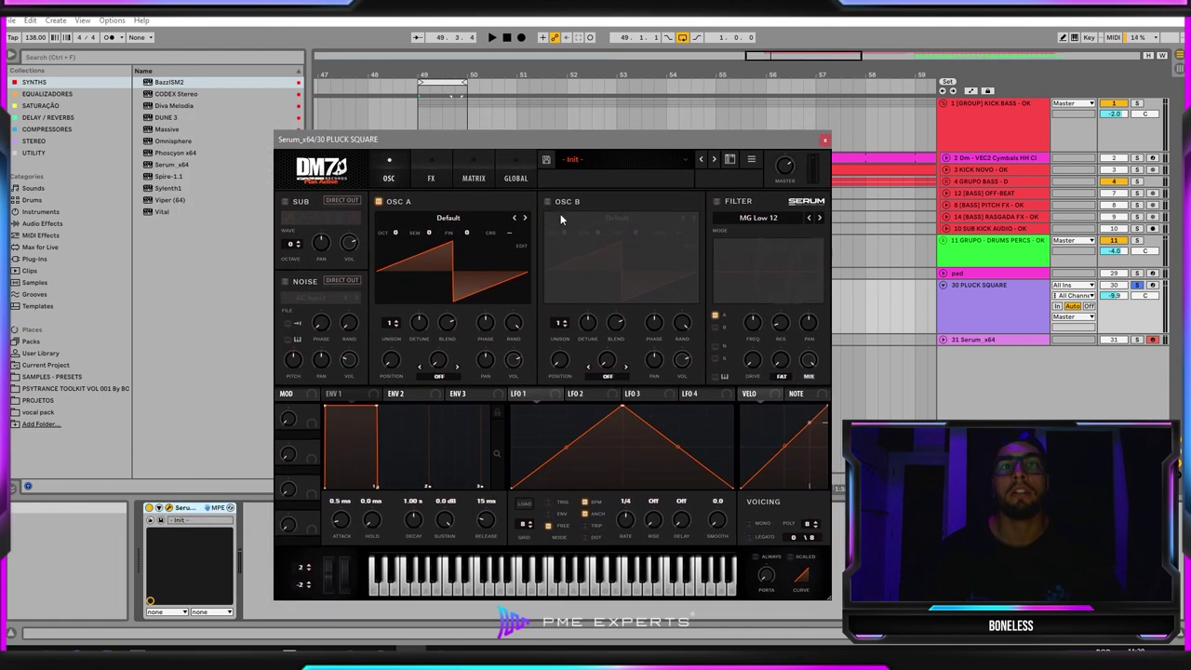
pyautogui.click(496, 218)
pyautogui.moveTo(455, 238)
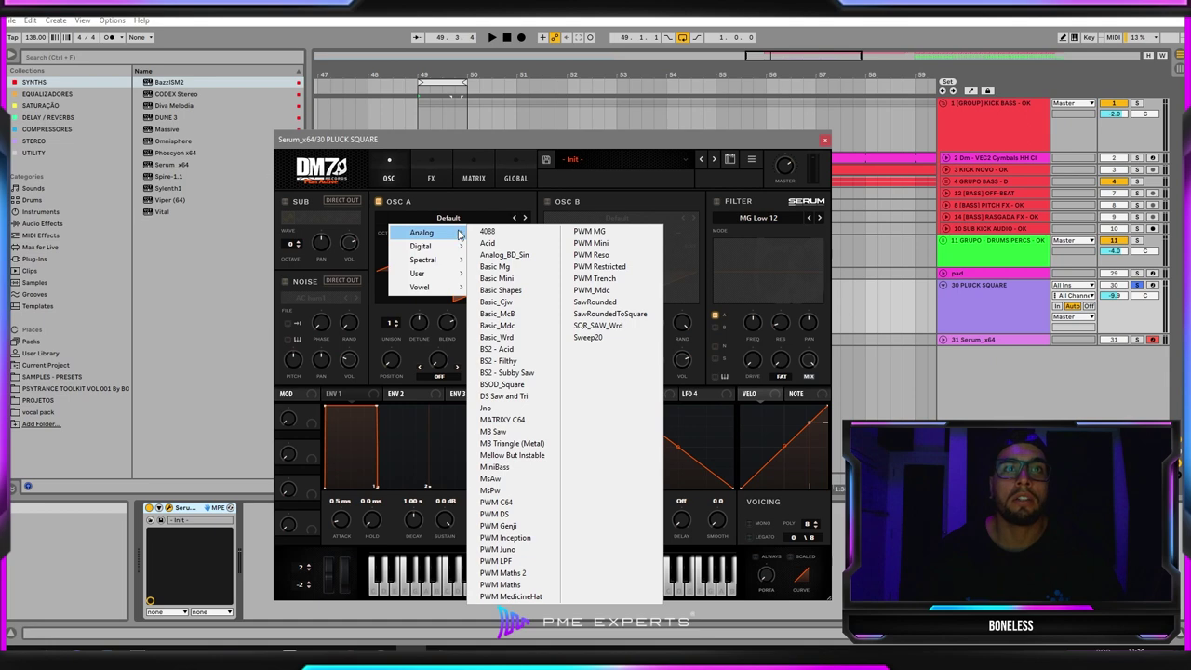
pyautogui.click(537, 291)
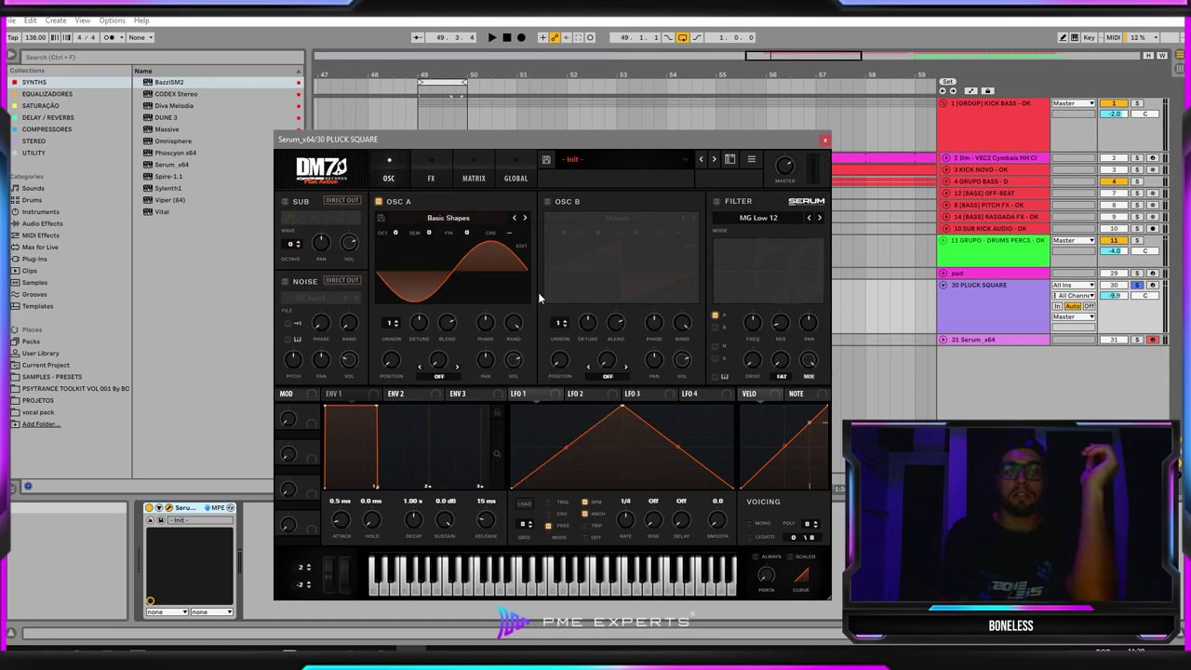
pyautogui.moveTo(391, 360); pyautogui.dragTo(393, 300)
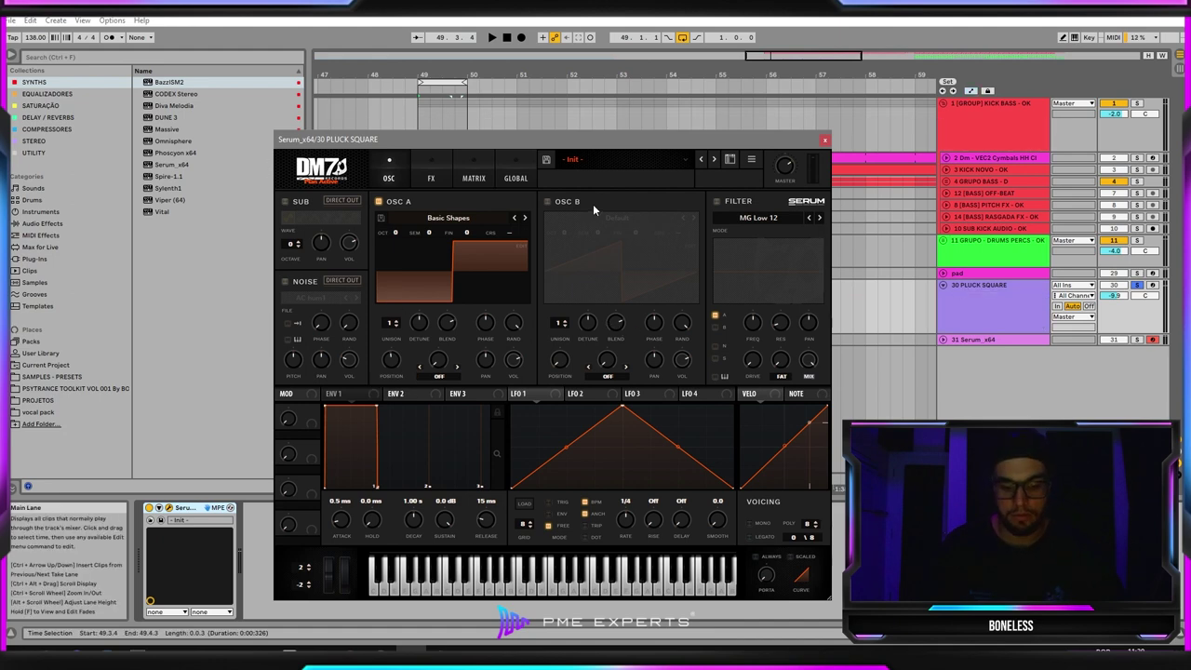
# Arm the 30 PLUCK SQUARE track for recording and play a few test notes through Serum.
pyautogui.click(1153, 286)
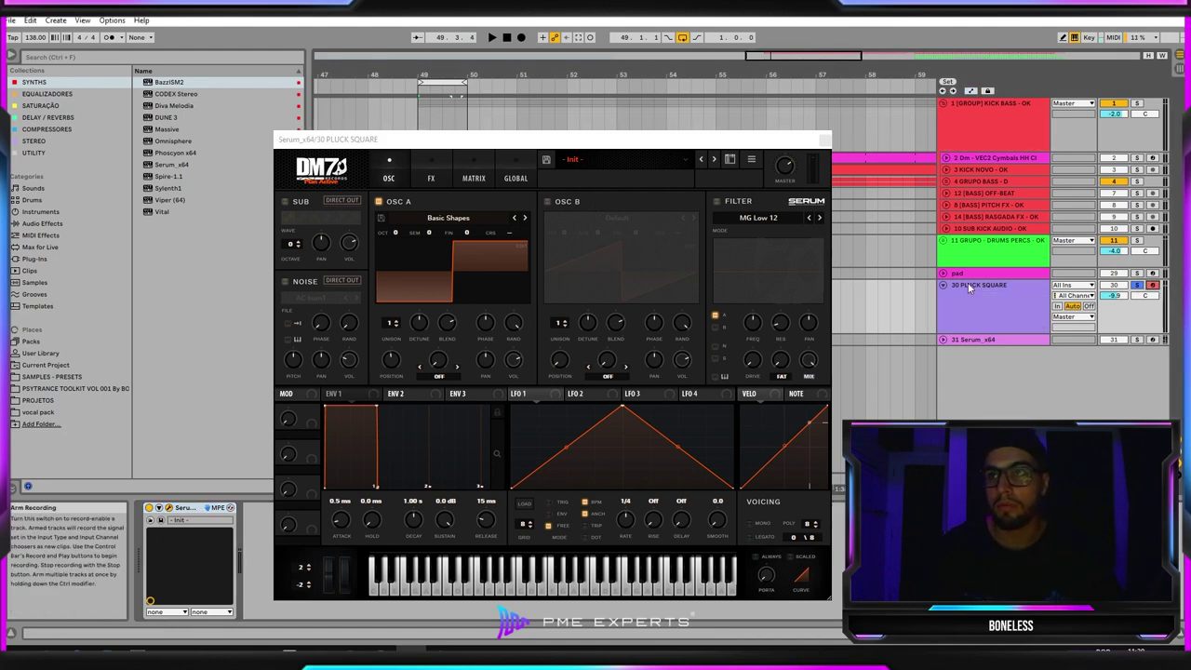
pyautogui.press('a')
pyautogui.press('a')
pyautogui.press('s')
pyautogui.press('d')
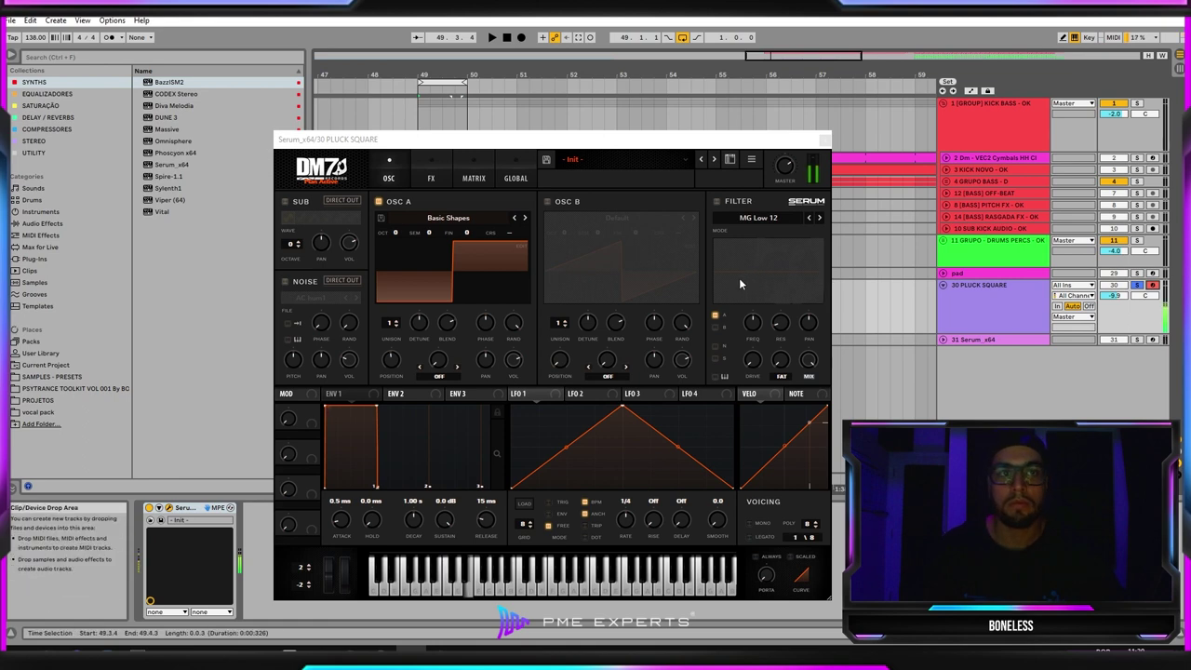
pyautogui.click(759, 300)
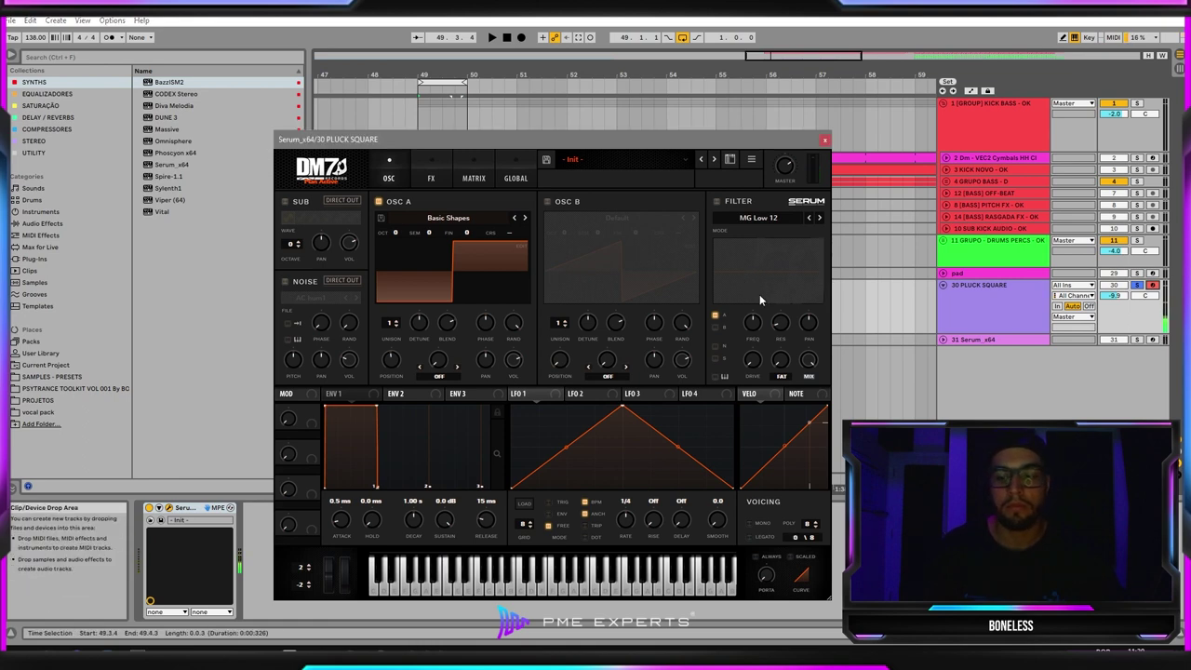
# Enable Serum's MG Low 12 filter and assign ENV 2 as a modulator of its cutoff frequency.
pyautogui.moveTo(588, 149); pyautogui.dragTo(551, 131)
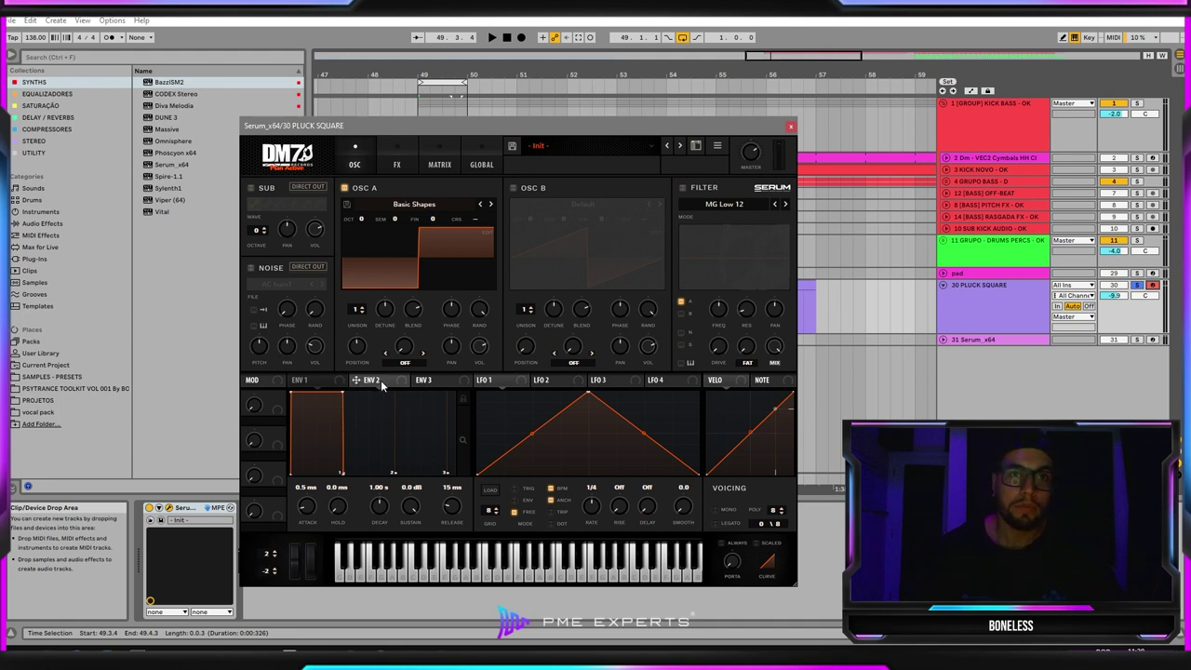
pyautogui.click(682, 188)
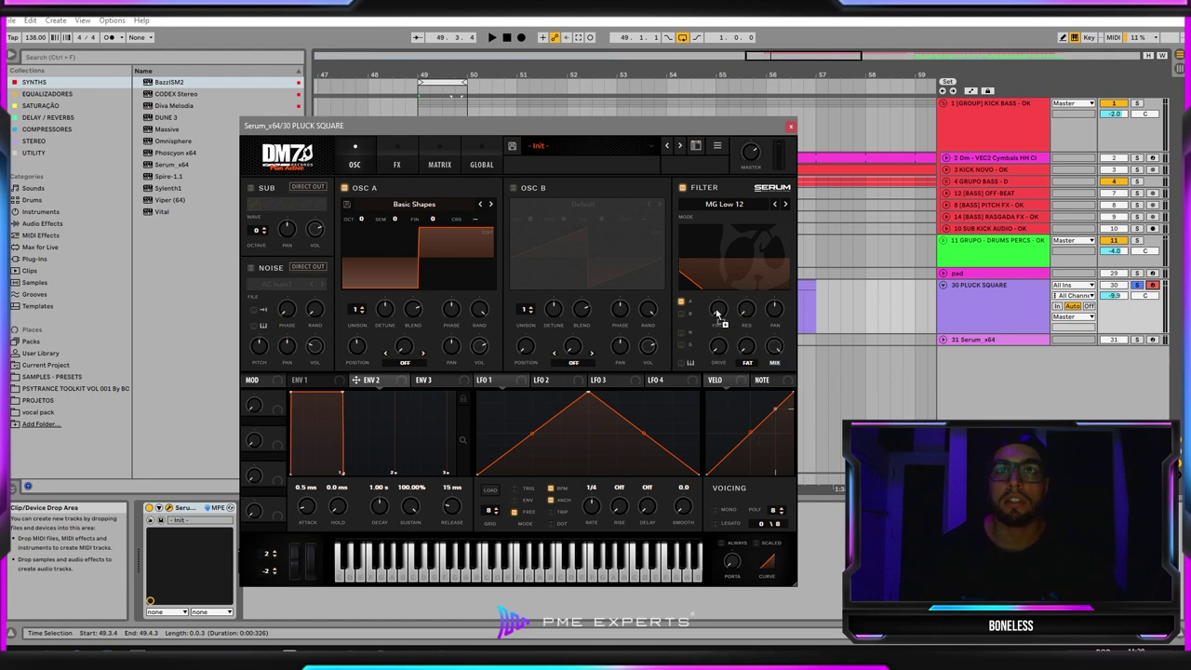
pyautogui.moveTo(718, 315); pyautogui.dragTo(717, 313)
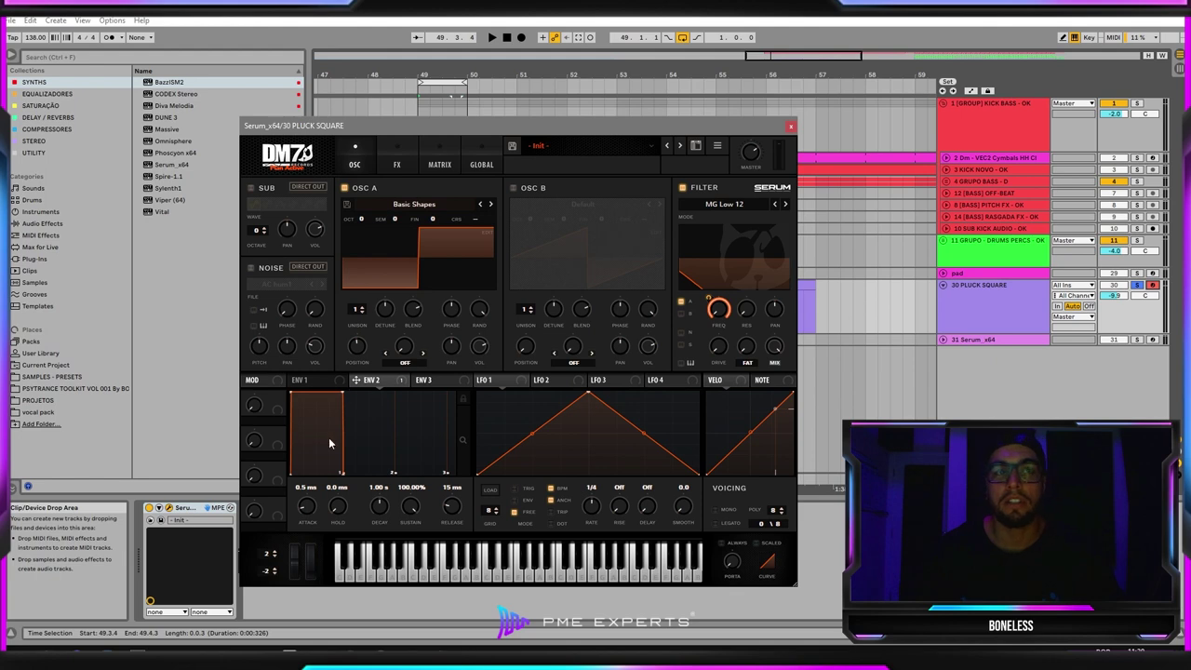
# Set the ENV 1 release to about 259 ms and audition the pluck.
pyautogui.click(309, 380)
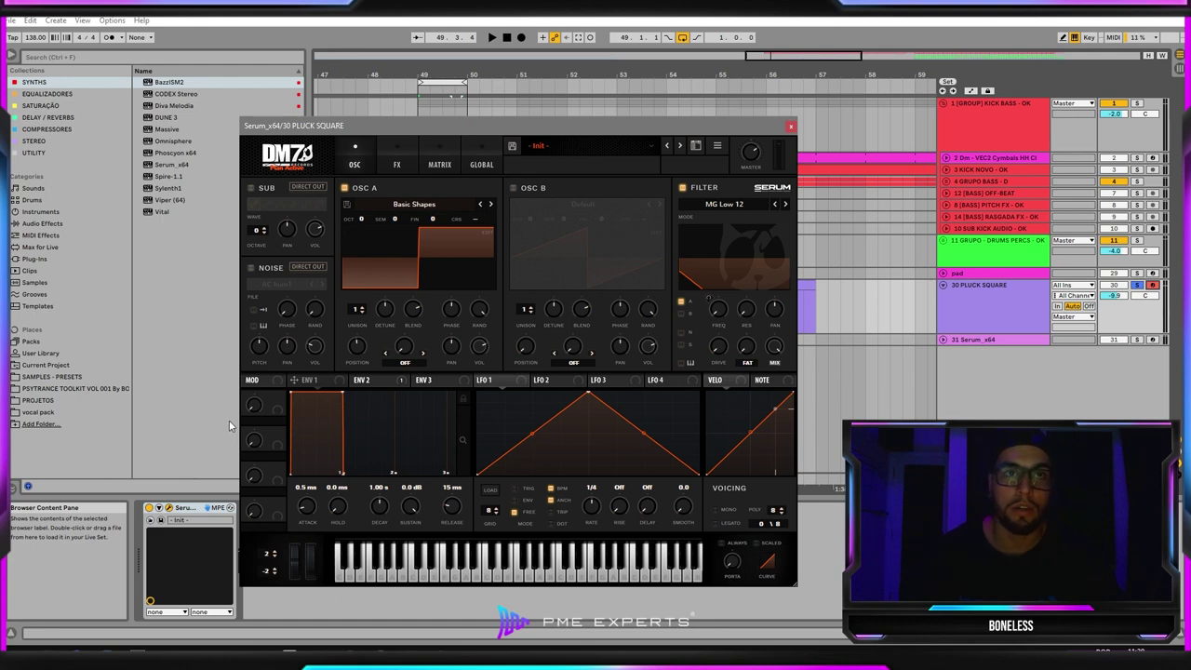
pyautogui.moveTo(447, 510); pyautogui.dragTo(449, 500)
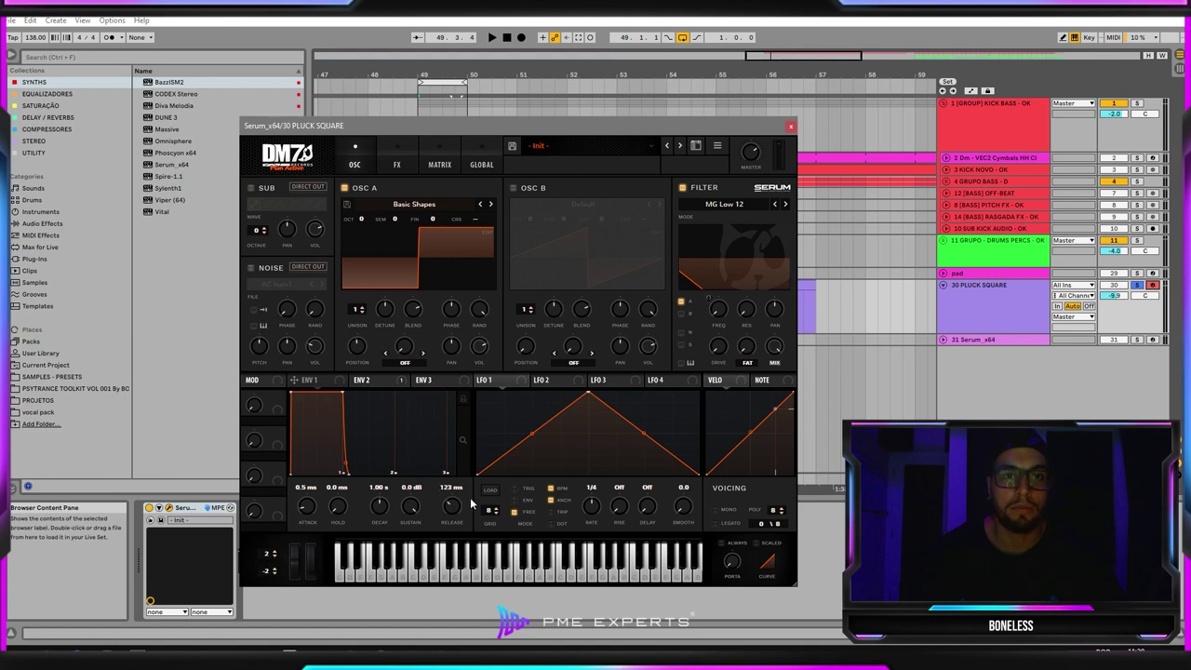
pyautogui.moveTo(458, 507)
pyautogui.mouseDown()
pyautogui.moveTo(473, 484)
pyautogui.moveTo(458, 510)
pyautogui.mouseUp()
pyautogui.press('space')
pyautogui.press('space')
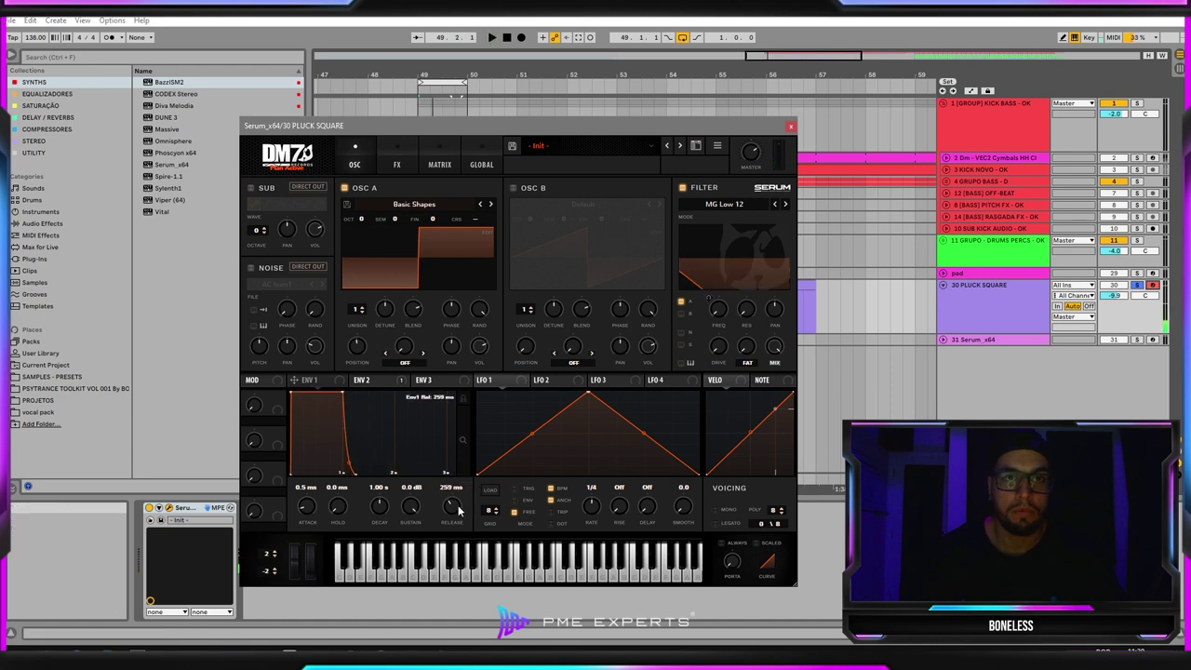
# Raise the ENV 2 release to about 402 ms while the loop plays.
pyautogui.click(370, 379)
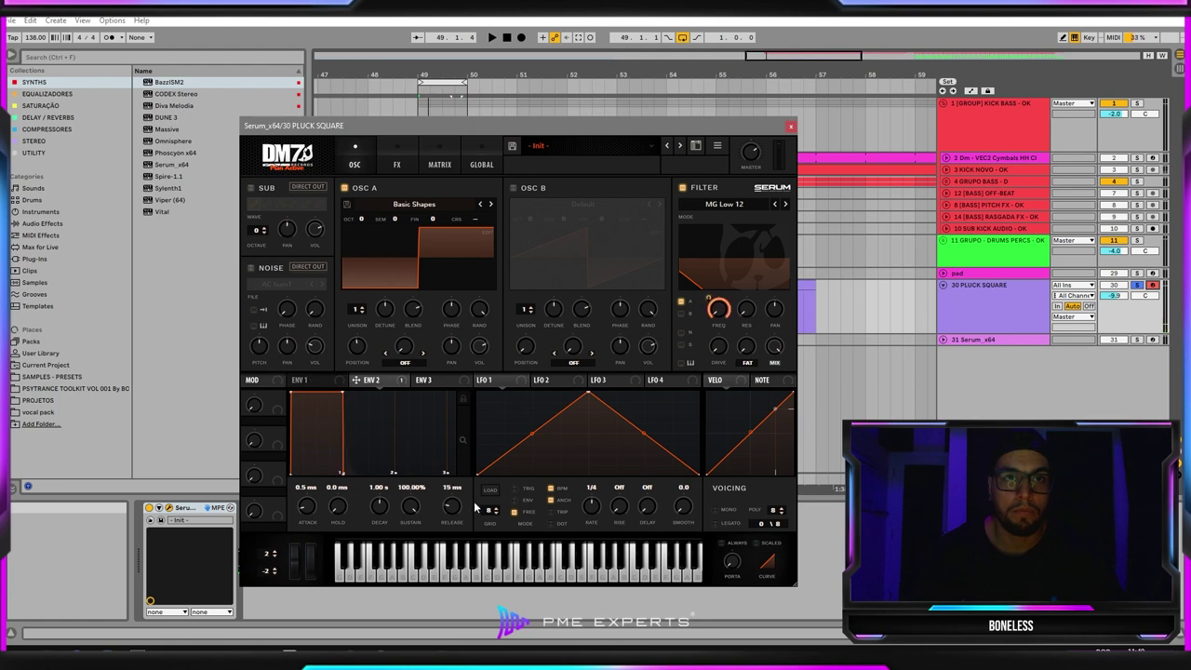
pyautogui.press('space')
pyautogui.moveTo(455, 508); pyautogui.dragTo(456, 485)
pyautogui.press('space')
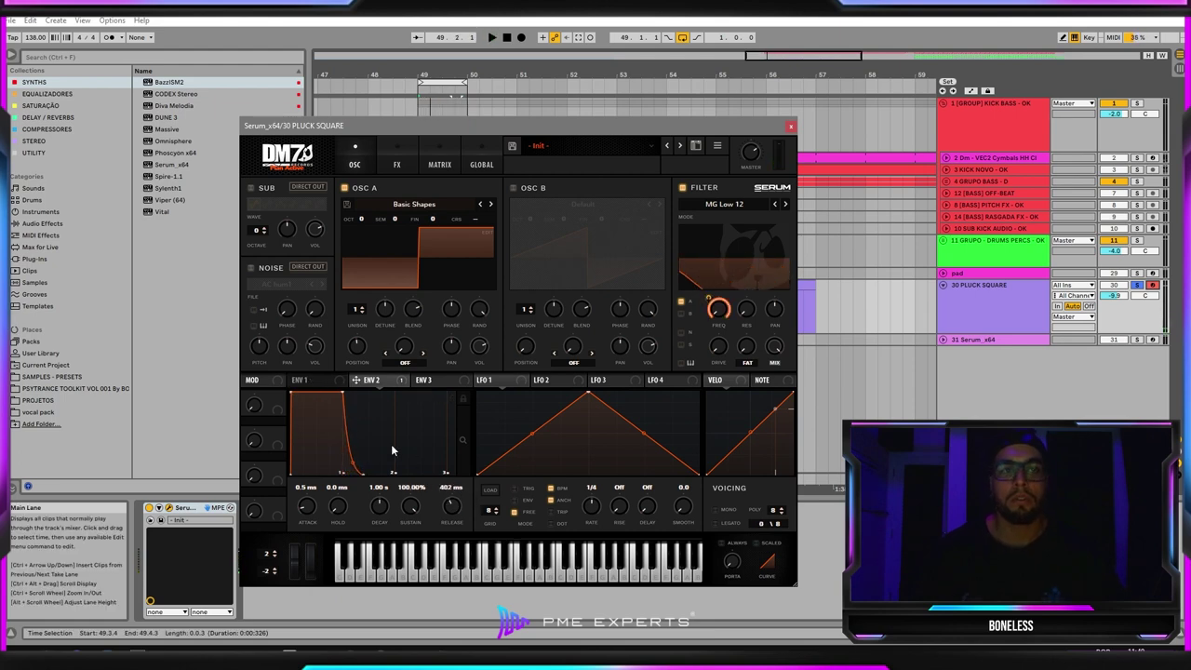
# Compare the release settings and curves of ENV 1 and ENV 2.
pyautogui.click(315, 380)
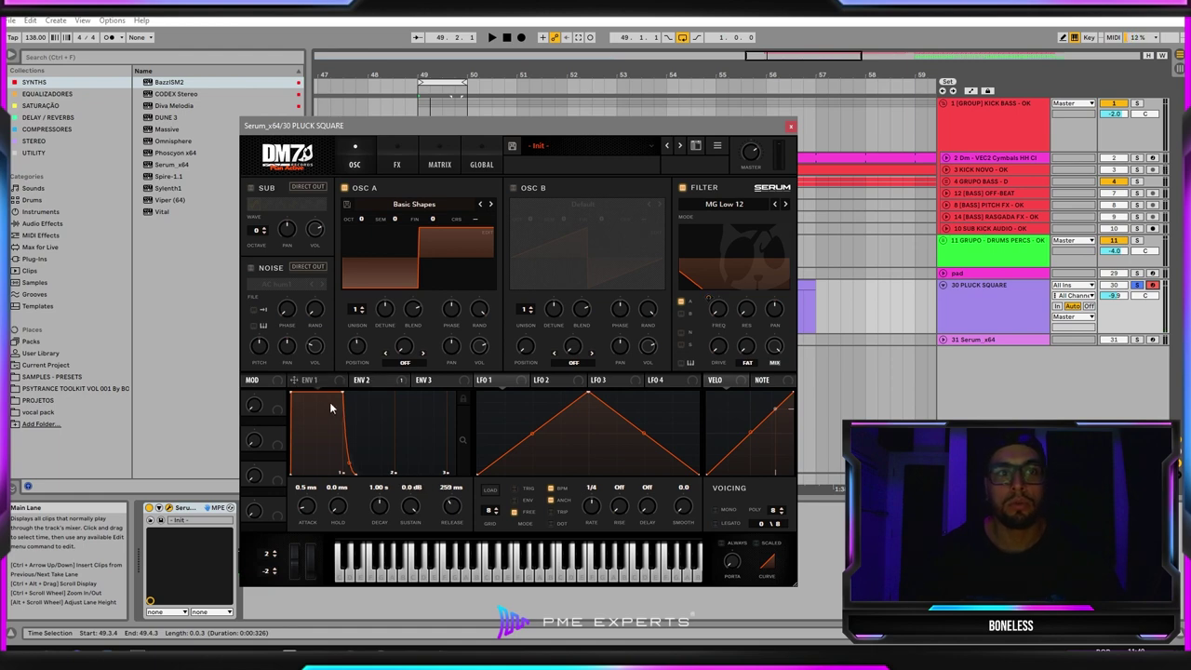
pyautogui.click(364, 380)
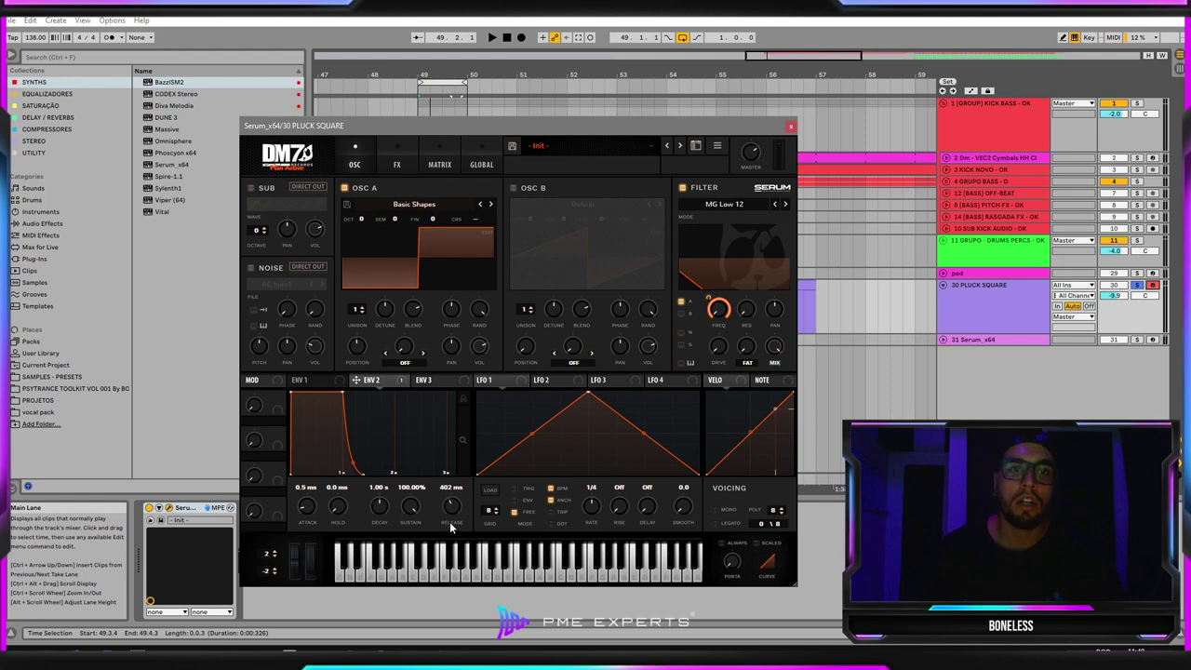
pyautogui.click(329, 381)
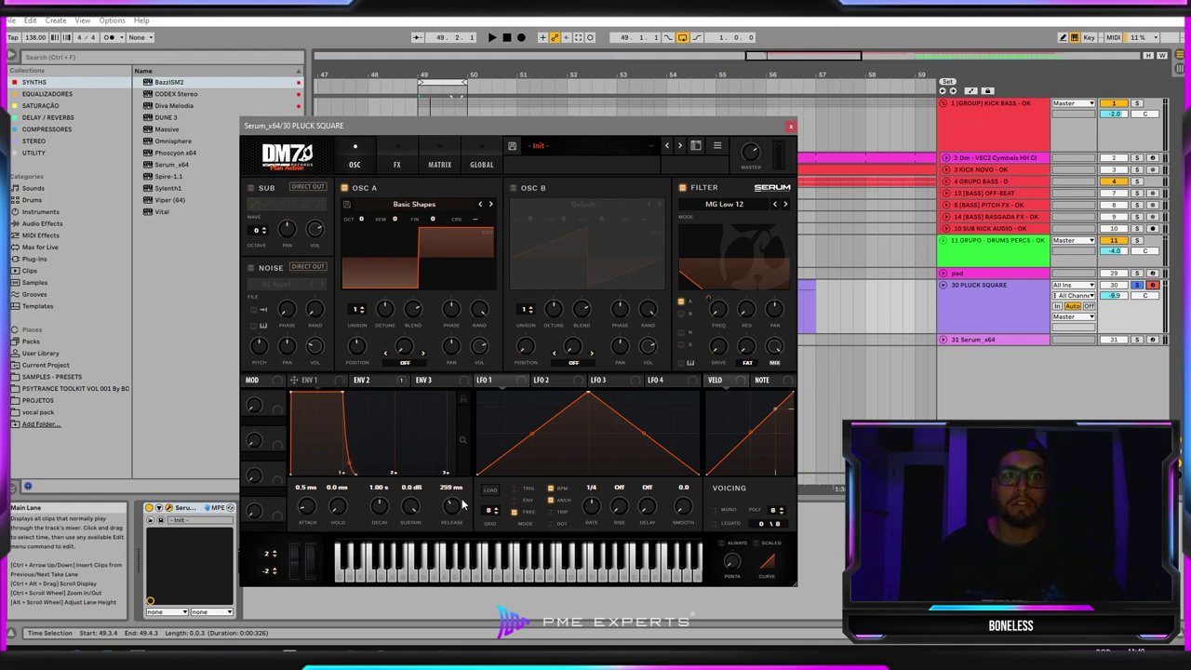
pyautogui.click(369, 379)
pyautogui.moveTo(448, 513)
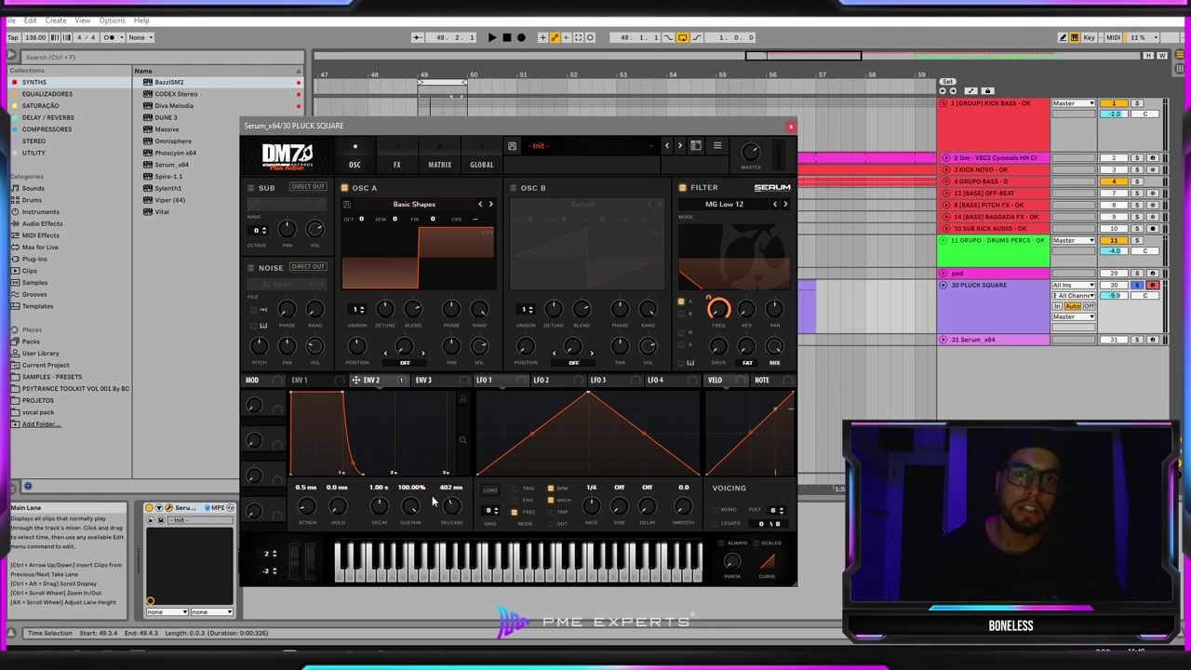
pyautogui.click(307, 381)
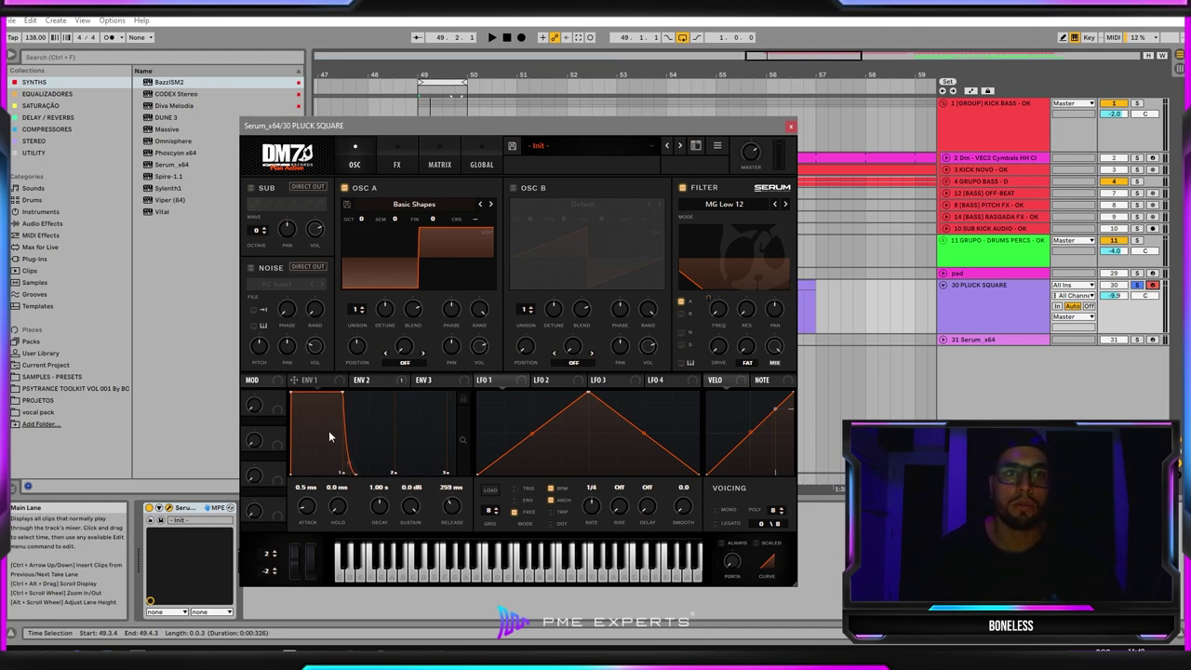
# Shape ENV 2 into a pluck with 0 ms attack, 933 ms decay, 16.28% sustain and 546 ms release, auditioning it in the loop.
pyautogui.click(370, 381)
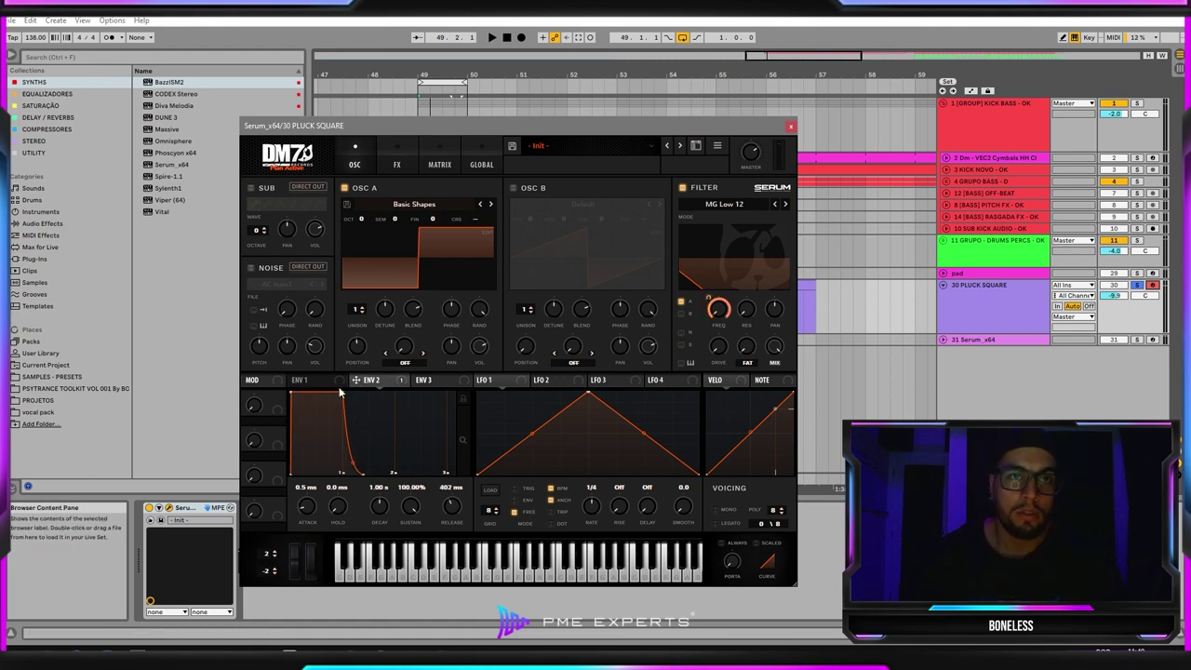
pyautogui.moveTo(341, 393); pyautogui.dragTo(342, 439)
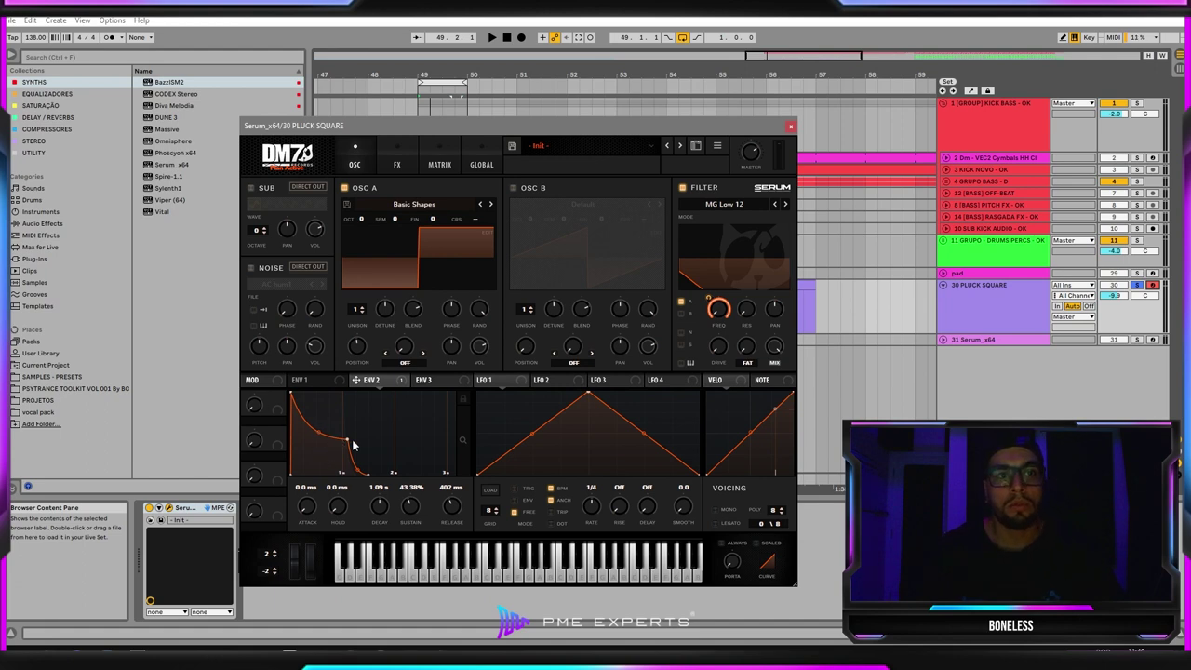
pyautogui.moveTo(450, 521); pyautogui.dragTo(404, 512)
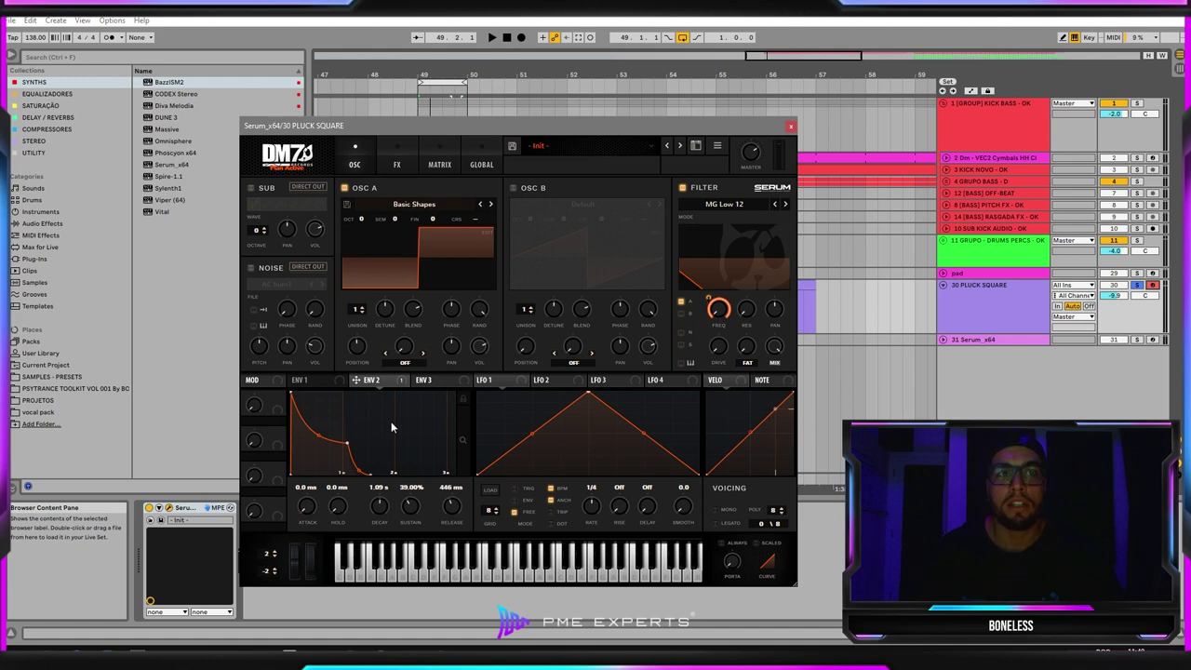
pyautogui.press('space')
pyautogui.moveTo(346, 443); pyautogui.dragTo(338, 466)
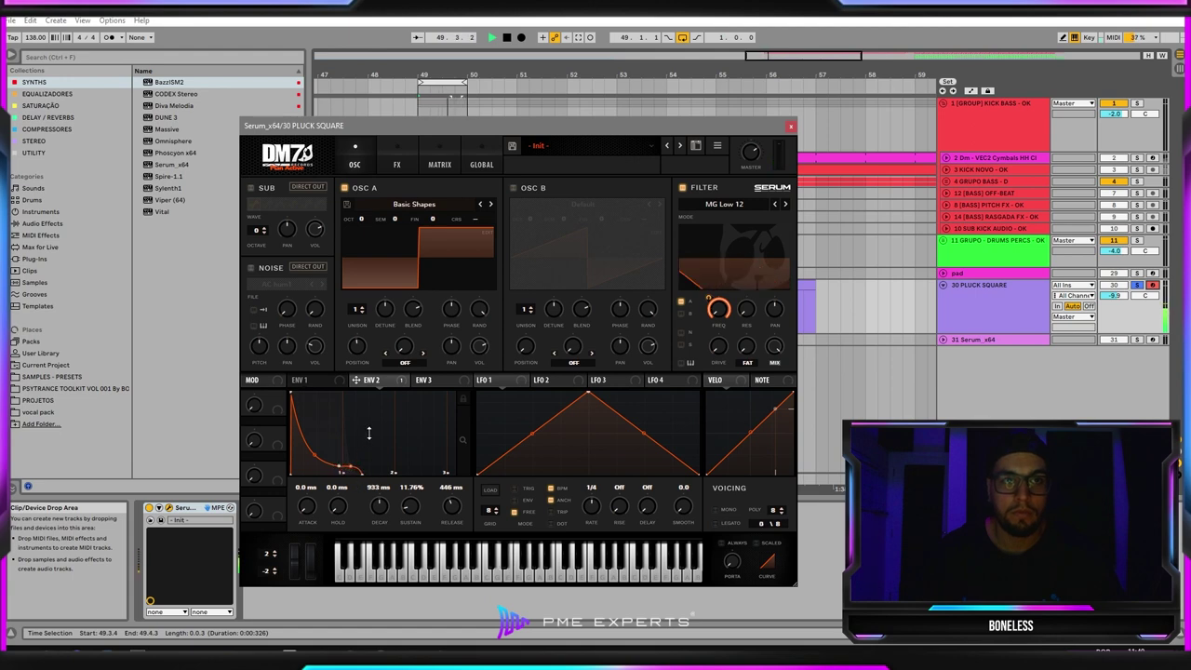
pyautogui.moveTo(338, 463)
pyautogui.mouseDown()
pyautogui.moveTo(342, 424)
pyautogui.moveTo(339, 468)
pyautogui.mouseUp()
pyautogui.moveTo(452, 510); pyautogui.dragTo(415, 500)
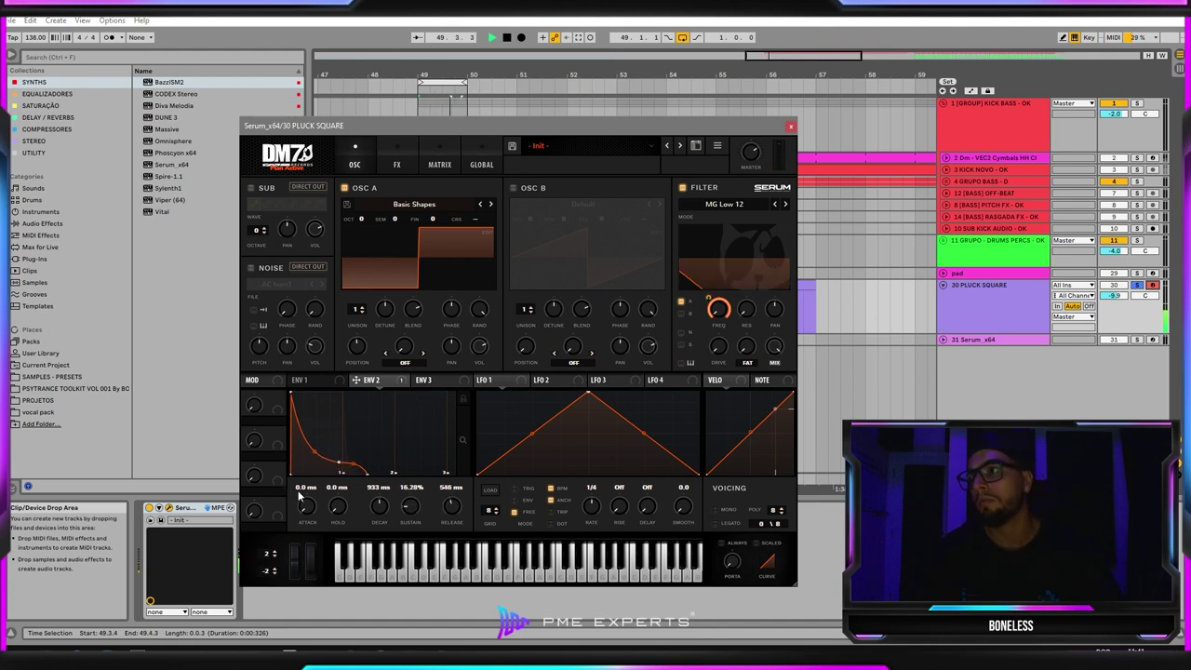
pyautogui.press('space')
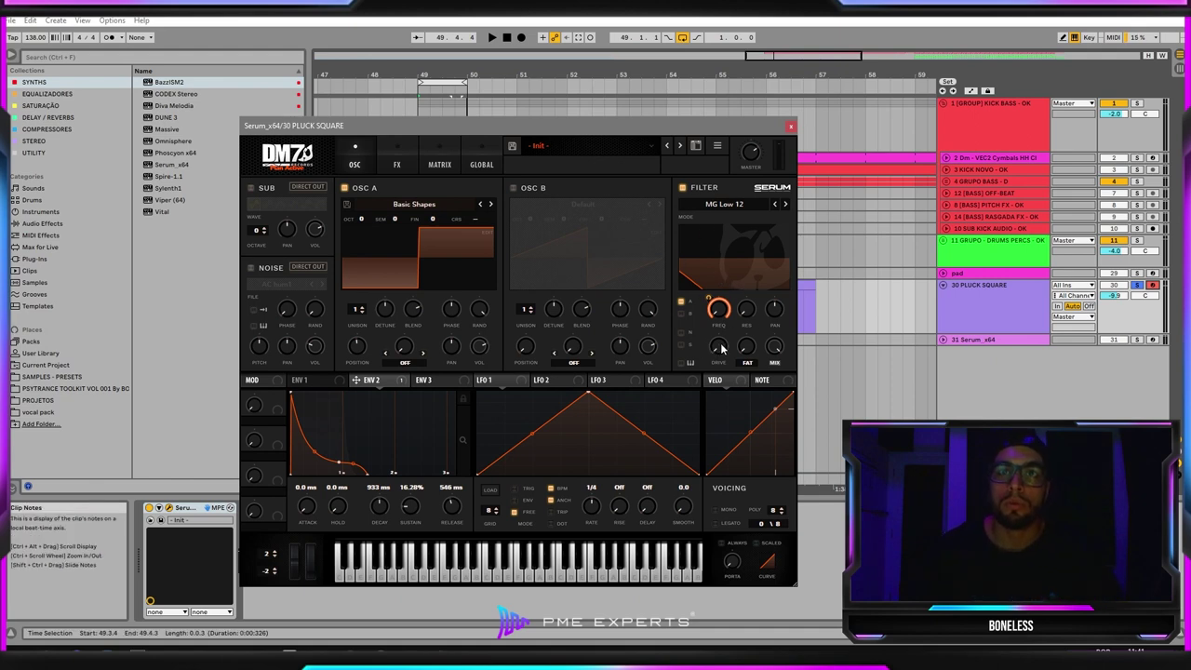
# Raise the filter's drive to about 44%.
pyautogui.moveTo(722, 348); pyautogui.dragTo(724, 326)
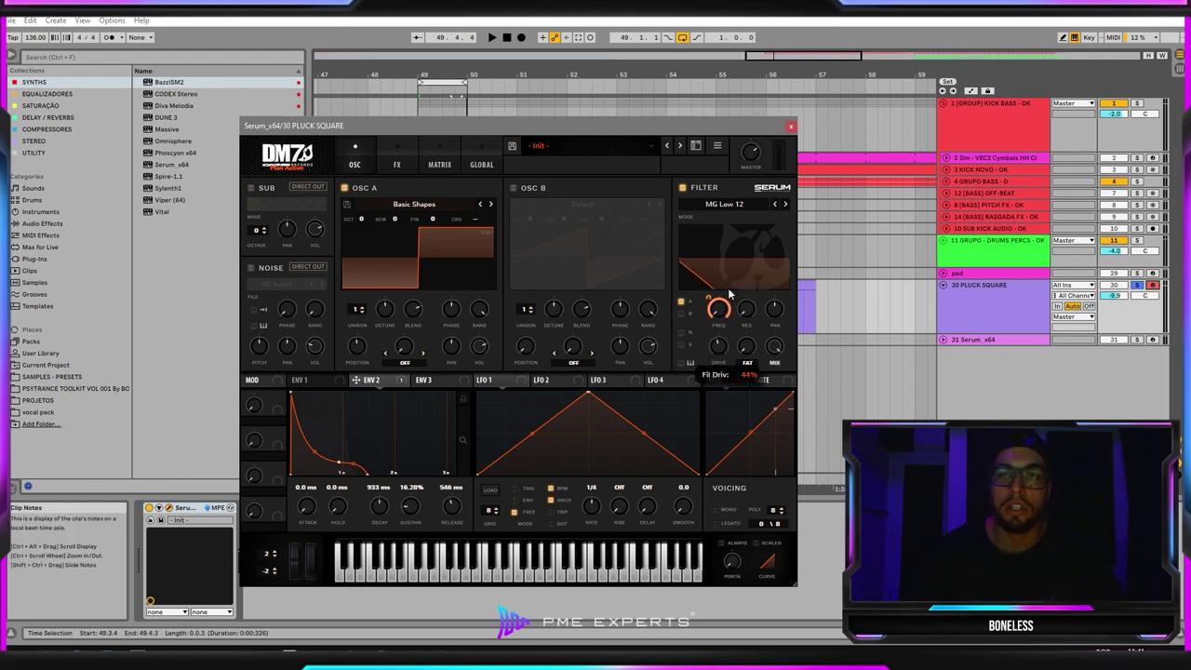
pyautogui.moveTo(729, 283); pyautogui.dragTo(718, 296)
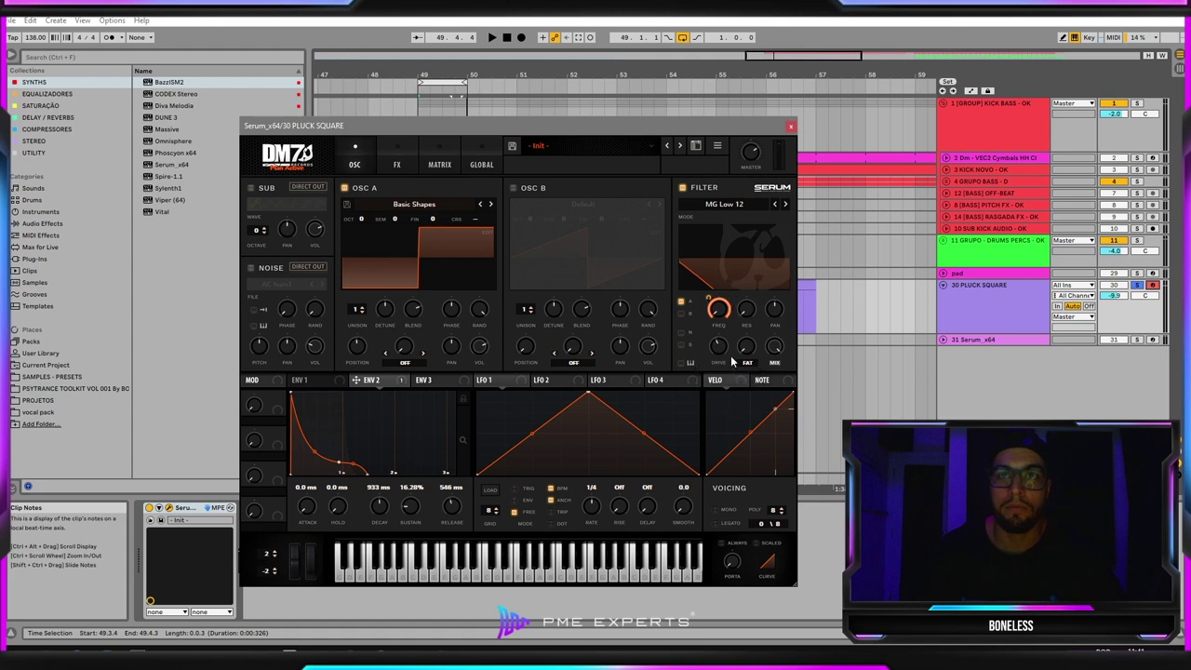
# Adjust the filter's drive and fat amounts, auditioning the pluck in the loop between changes.
pyautogui.press('space')
pyautogui.moveTo(717, 350); pyautogui.dragTo(713, 376)
pyautogui.press('space')
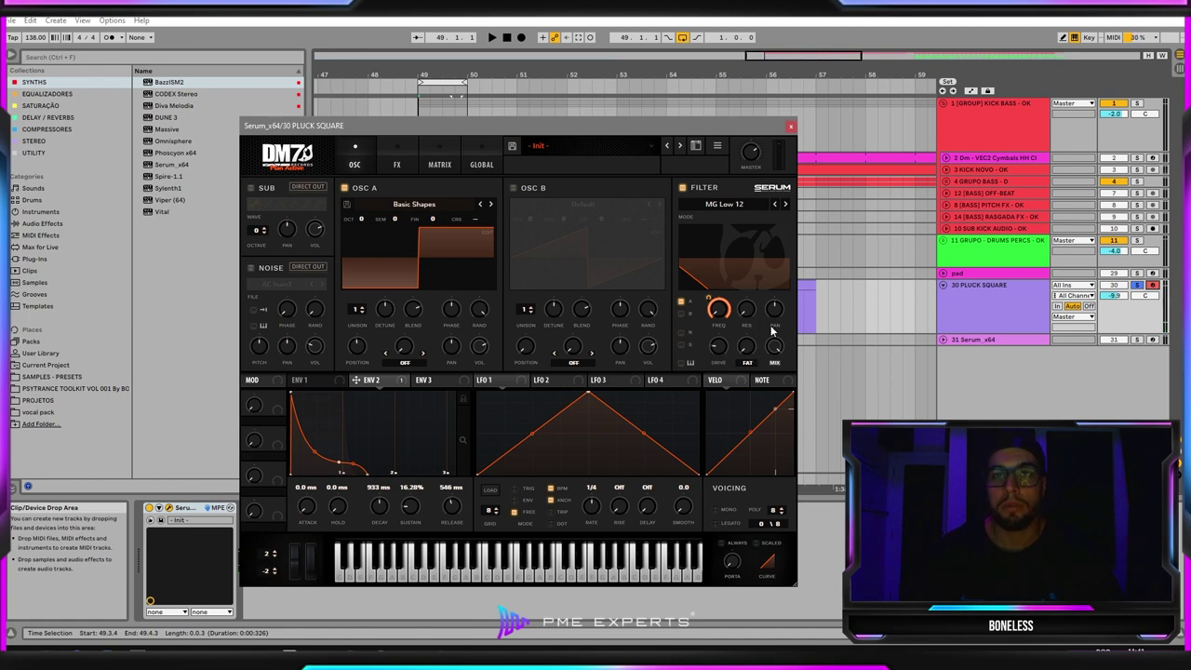
pyautogui.moveTo(746, 350); pyautogui.dragTo(715, 334)
pyautogui.press('space')
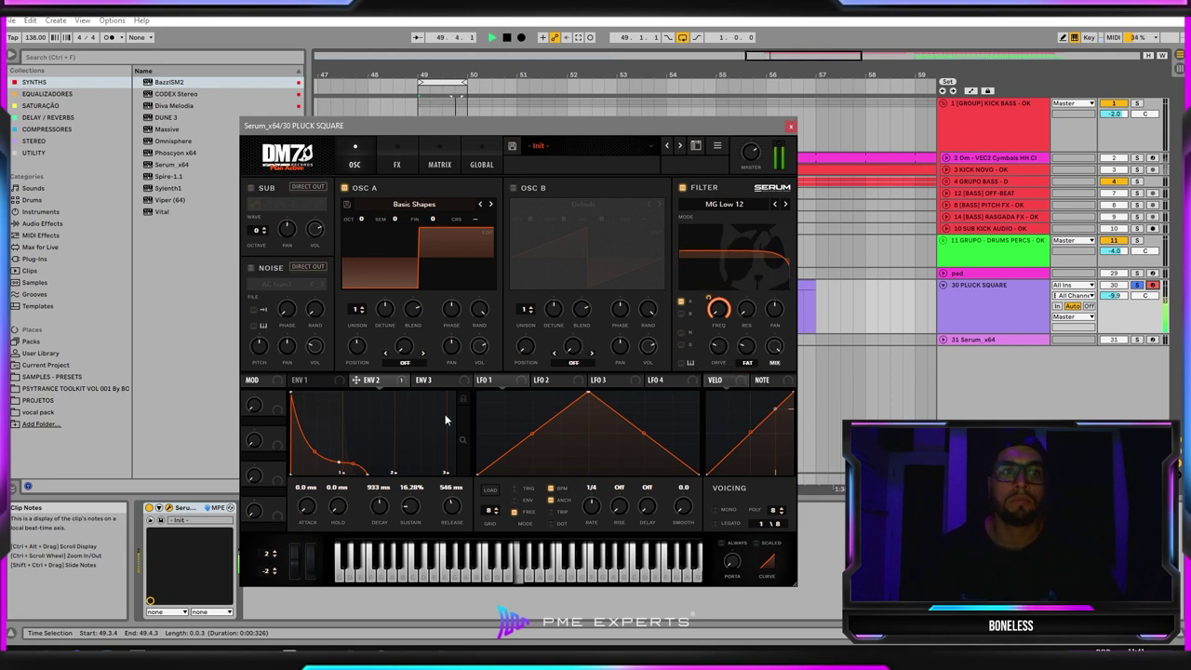
pyautogui.press('space')
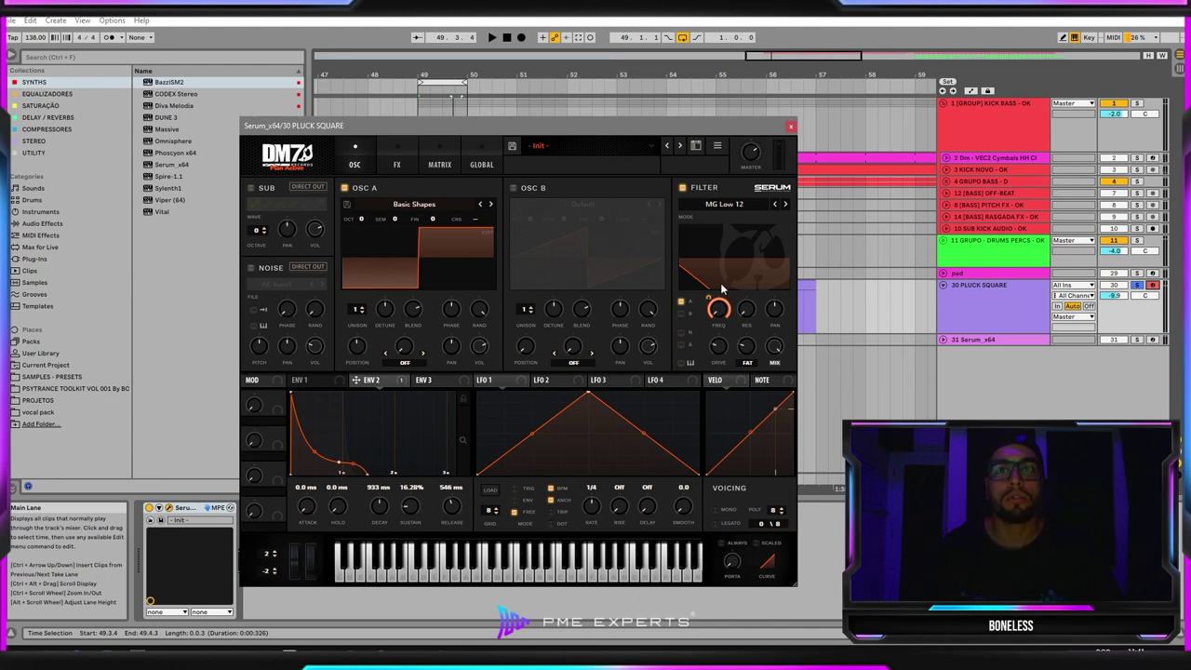
# Adjust the ENV 2 modulation depth on the filter cutoff, trying amounts of 70 and 87 and auditioning the loop.
pyautogui.moveTo(711, 300); pyautogui.dragTo(705, 320)
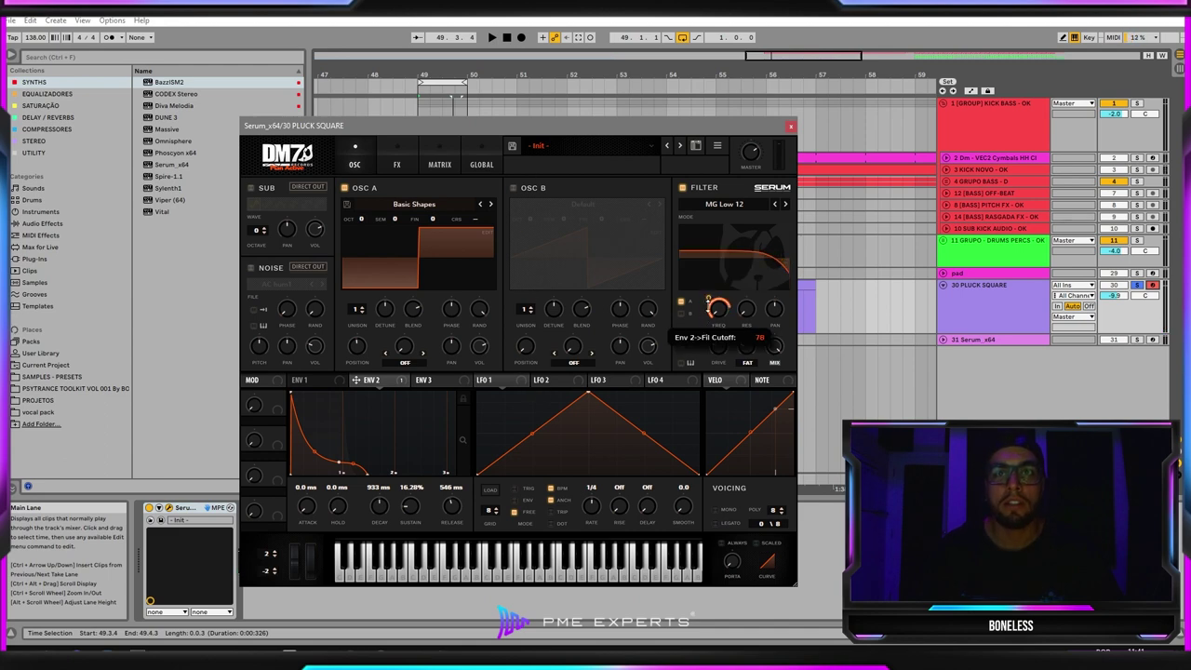
pyautogui.moveTo(726, 274); pyautogui.dragTo(696, 322)
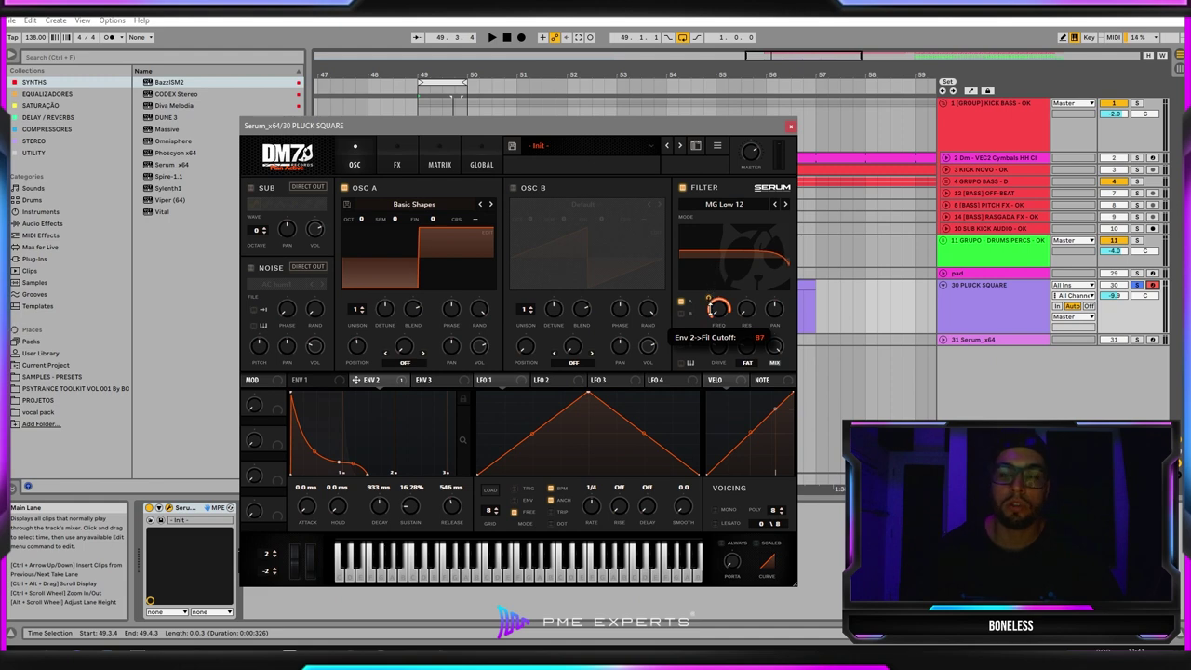
pyautogui.moveTo(711, 303)
pyautogui.mouseDown()
pyautogui.moveTo(704, 324)
pyautogui.moveTo(724, 246)
pyautogui.moveTo(709, 296)
pyautogui.mouseUp()
pyautogui.press('space')
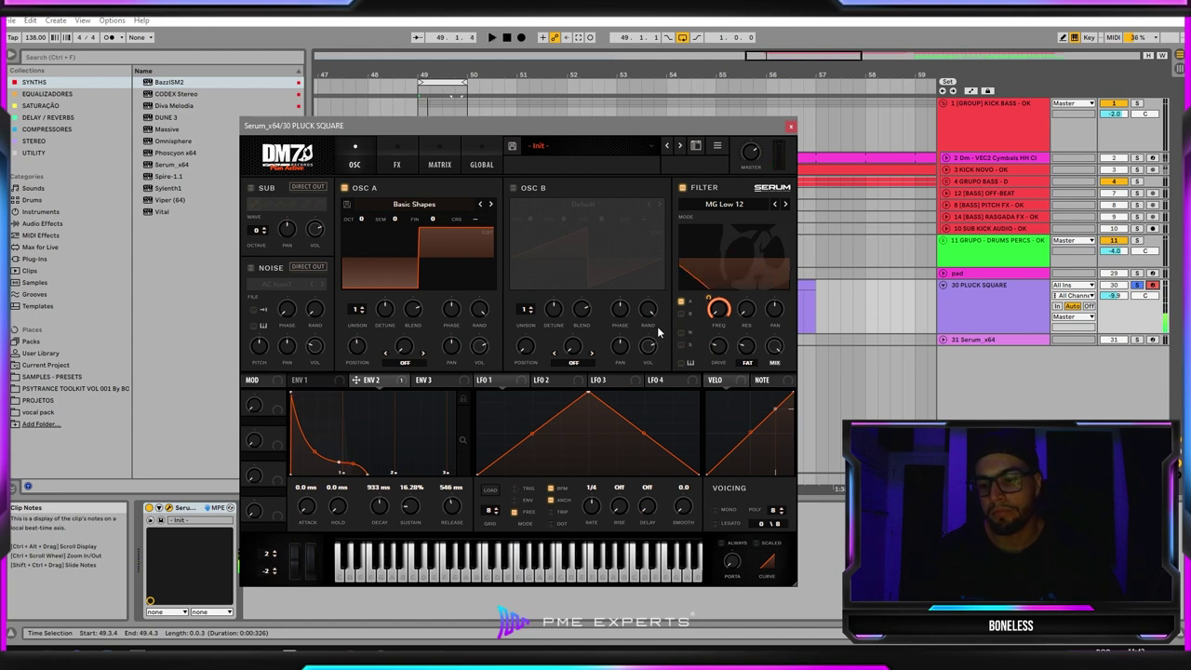
# Change the filter type to MG Low 24 and audition it in the loop.
pyautogui.click(762, 208)
pyautogui.moveTo(739, 220)
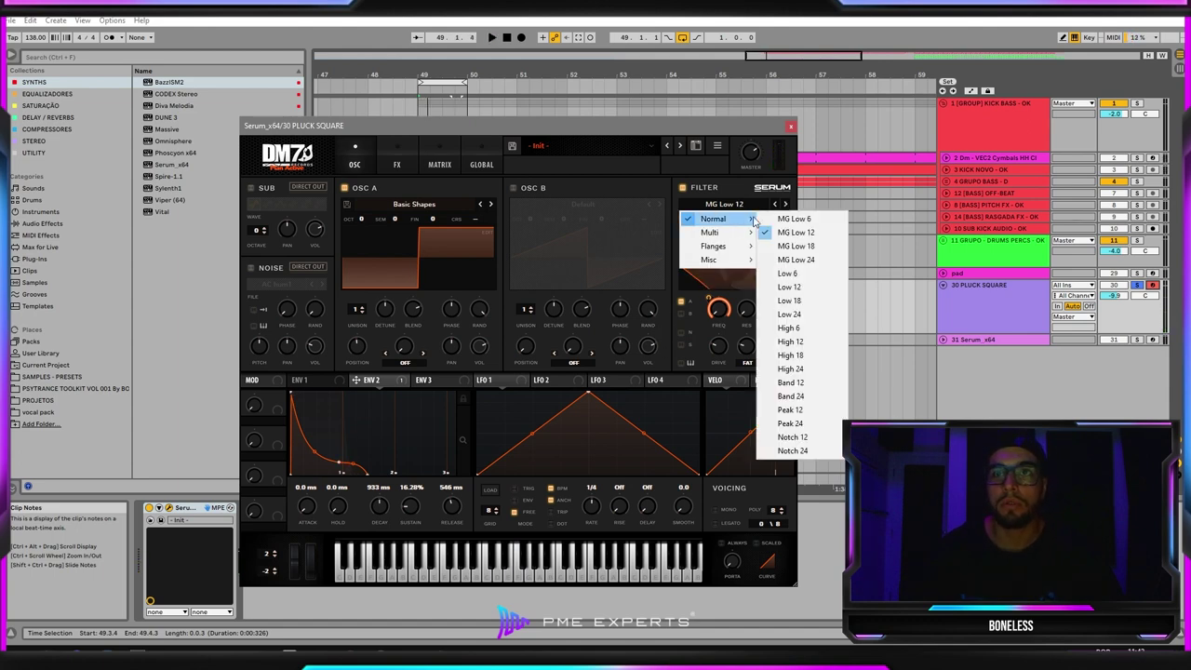
pyautogui.click(814, 261)
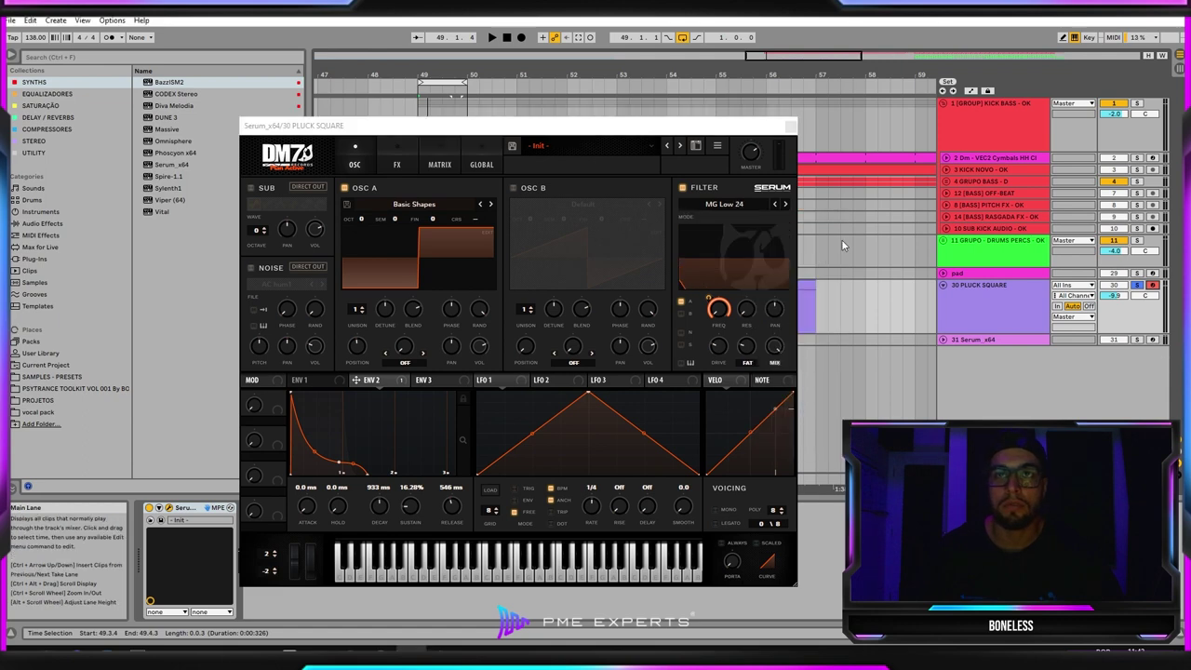
pyautogui.press('space')
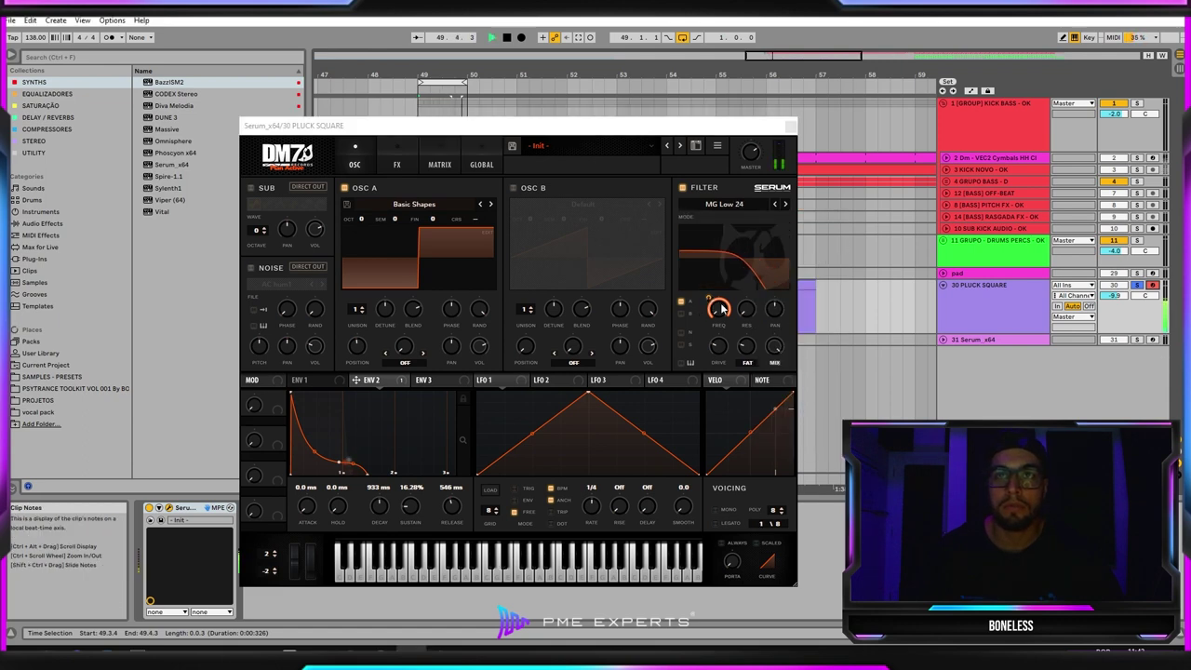
pyautogui.rightClick(716, 309)
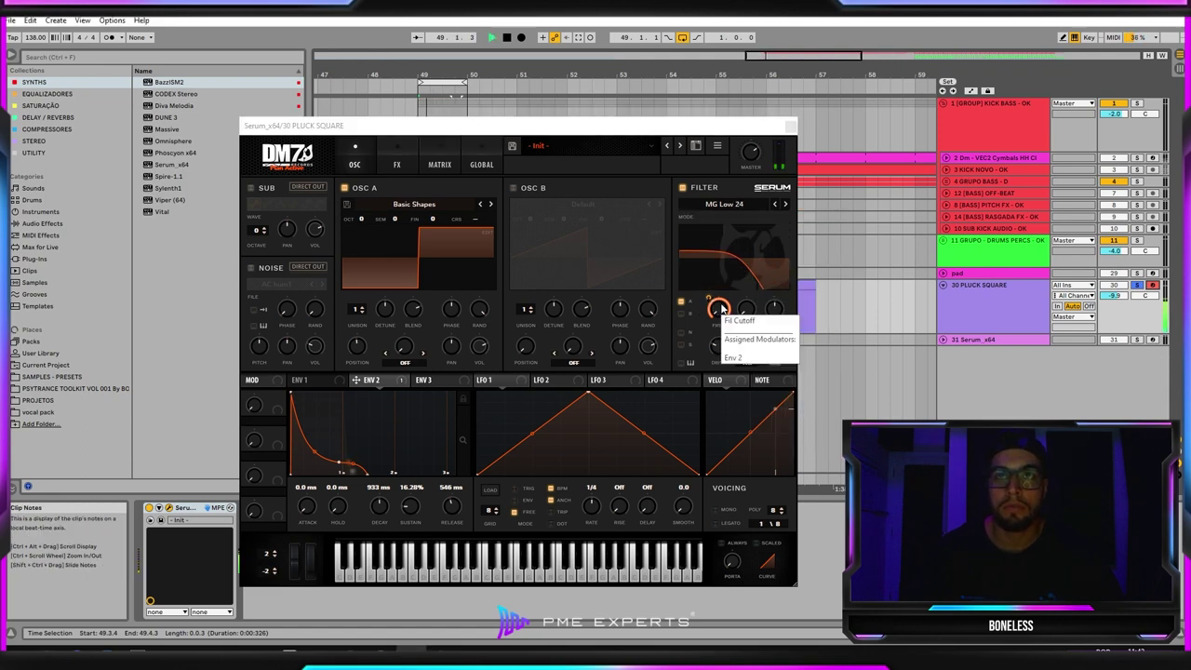
# Compare MG Low 12 with MG Low 24 during playback, keep MG Low 24, and retouch the ENV 2 cutoff amount.
pyautogui.click(775, 203)
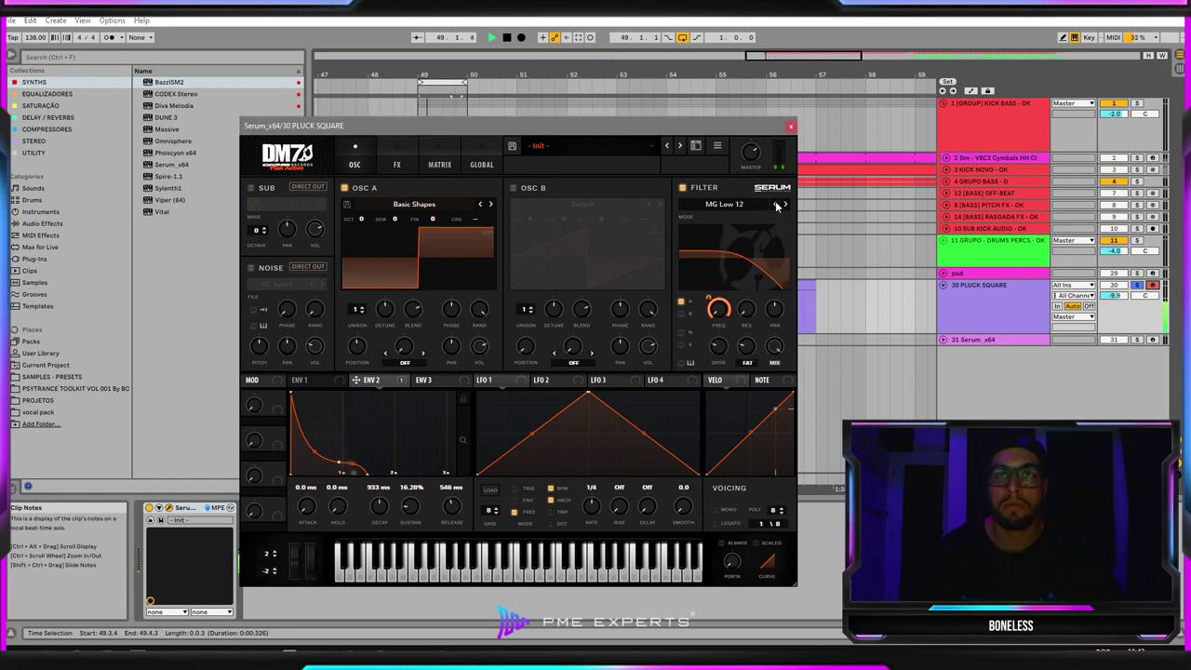
pyautogui.click(776, 204)
pyautogui.click(783, 202)
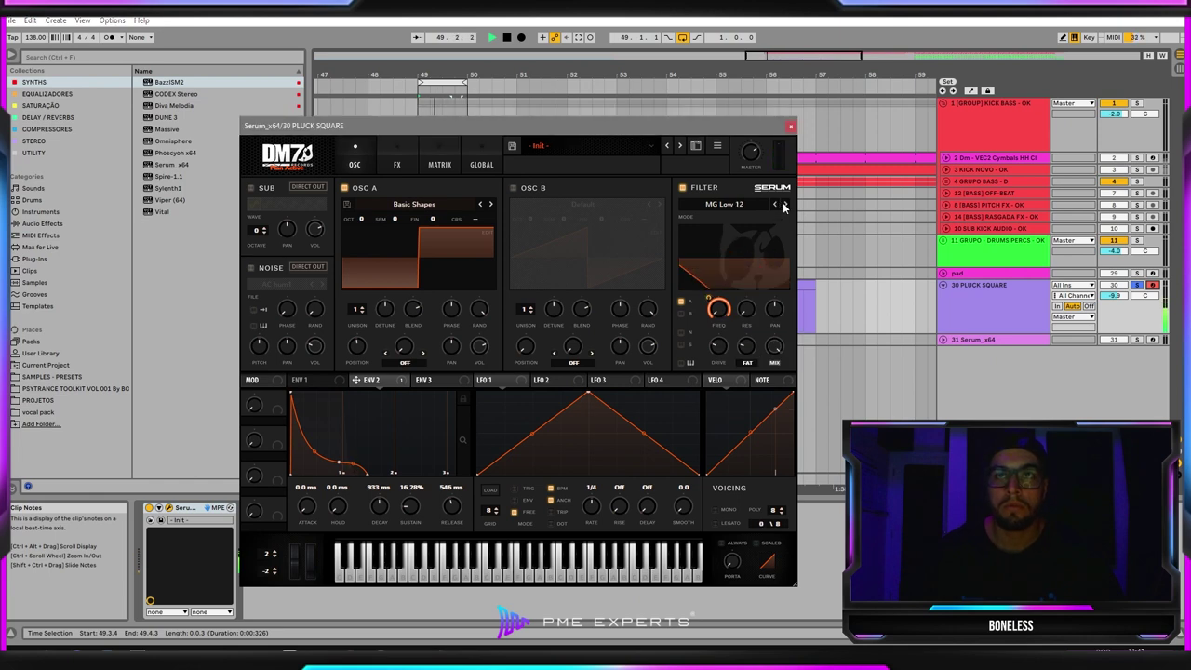
pyautogui.click(783, 203)
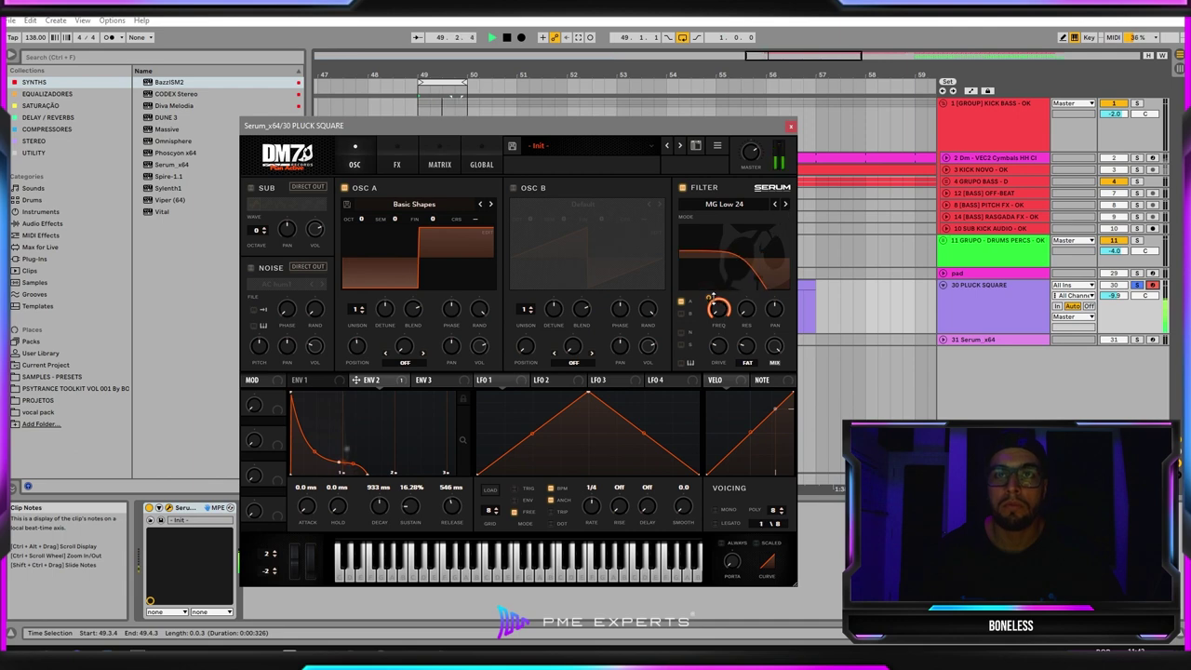
pyautogui.moveTo(710, 299); pyautogui.dragTo(714, 299)
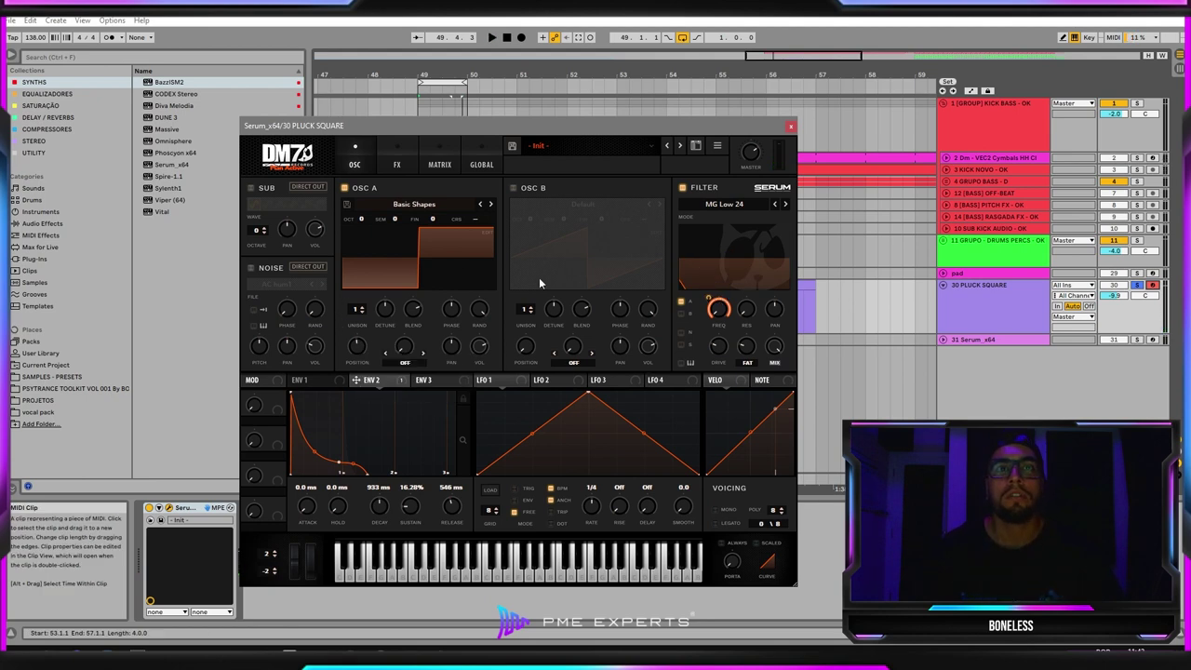
# Enable OSC B, route all sources through the filter, and lower OSC B's detune and volume while the loop plays.
pyautogui.click(513, 189)
pyautogui.moveTo(534, 130)
pyautogui.mouseDown()
pyautogui.moveTo(414, 131)
pyautogui.moveTo(546, 143)
pyautogui.moveTo(539, 150)
pyautogui.mouseUp()
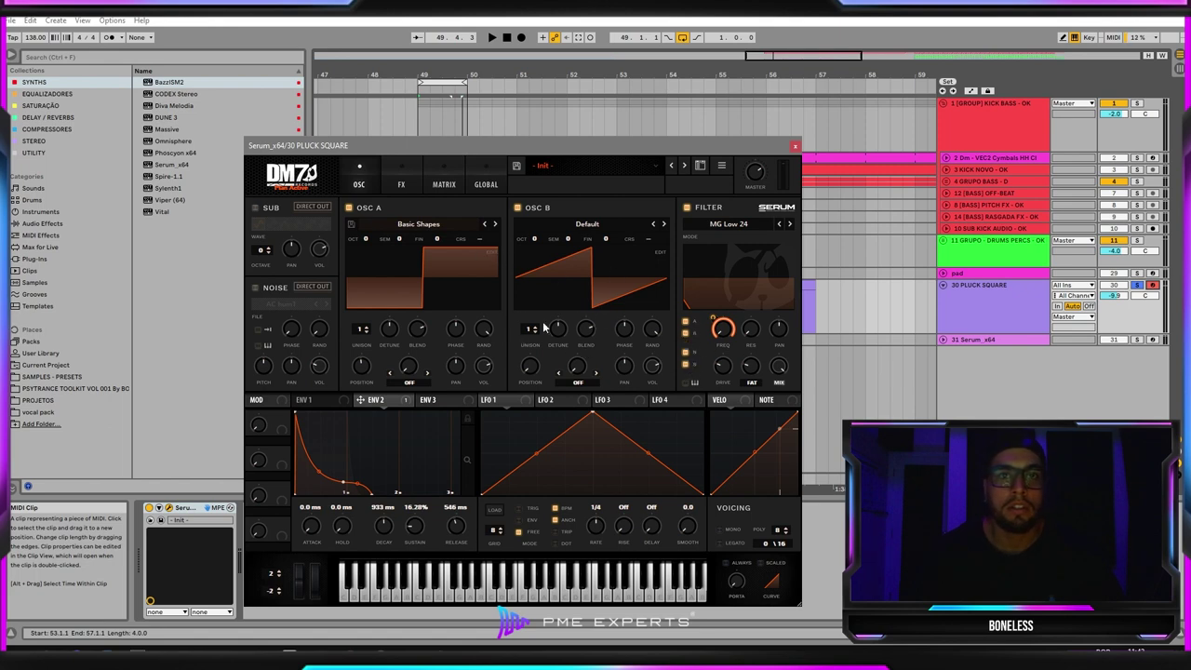
pyautogui.moveTo(560, 332); pyautogui.dragTo(575, 361)
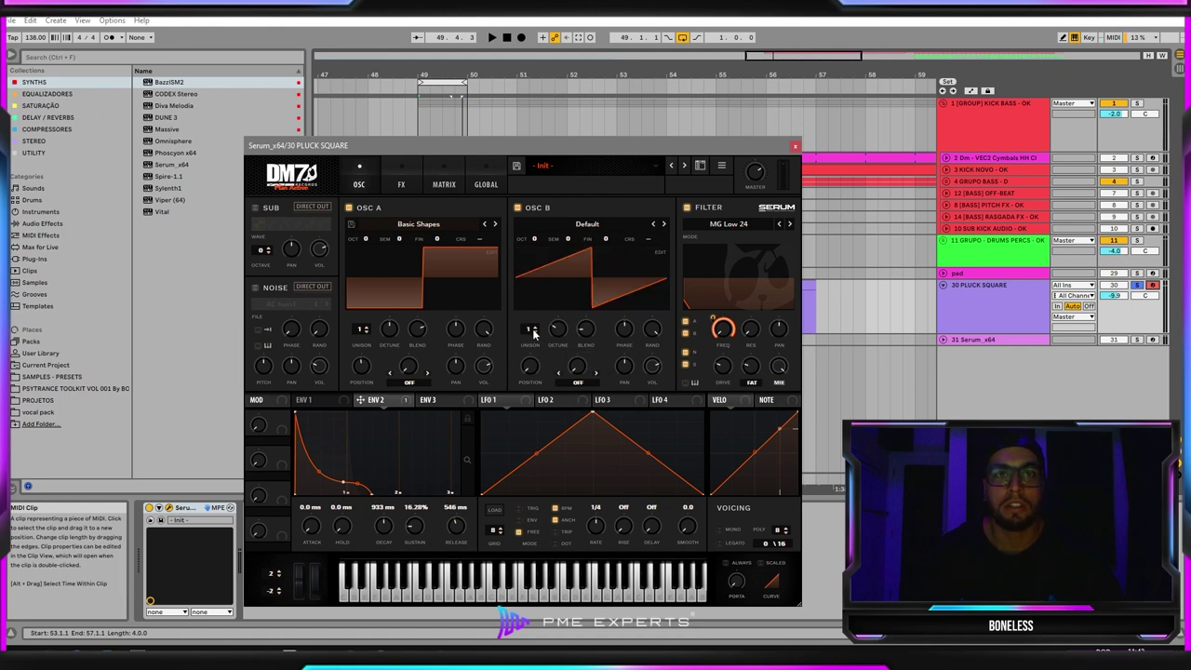
pyautogui.press('space')
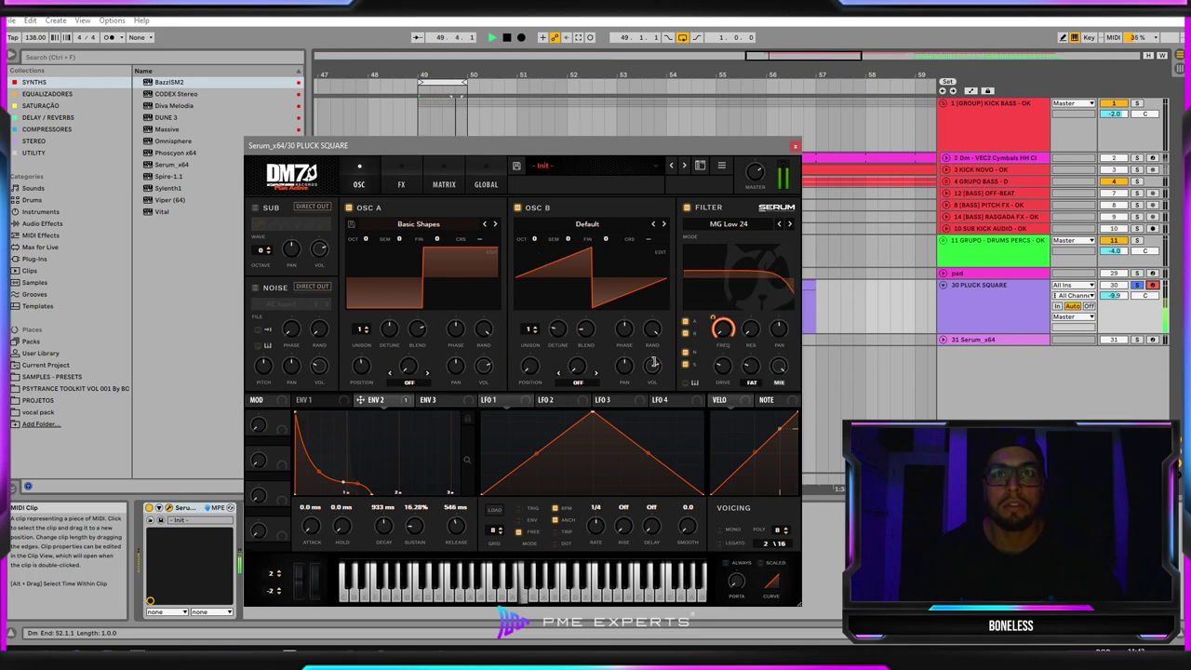
pyautogui.moveTo(654, 363); pyautogui.dragTo(643, 413)
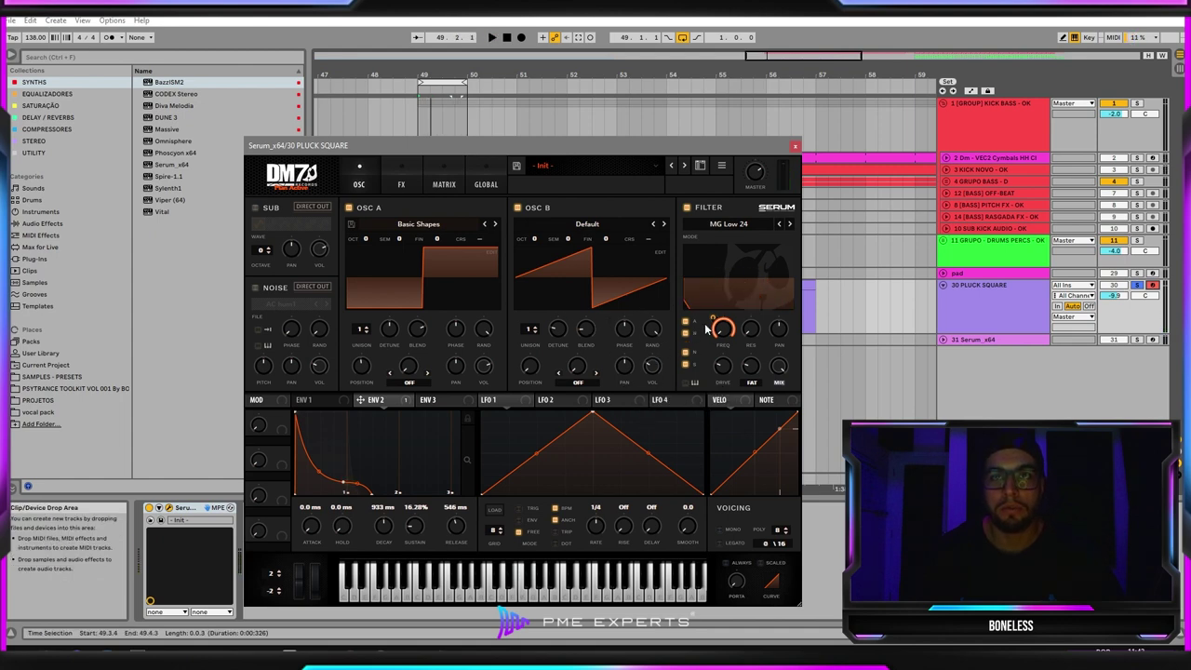
# Try different filter cutoff positions while auditioning both oscillators in the loop.
pyautogui.moveTo(718, 340); pyautogui.dragTo(728, 296)
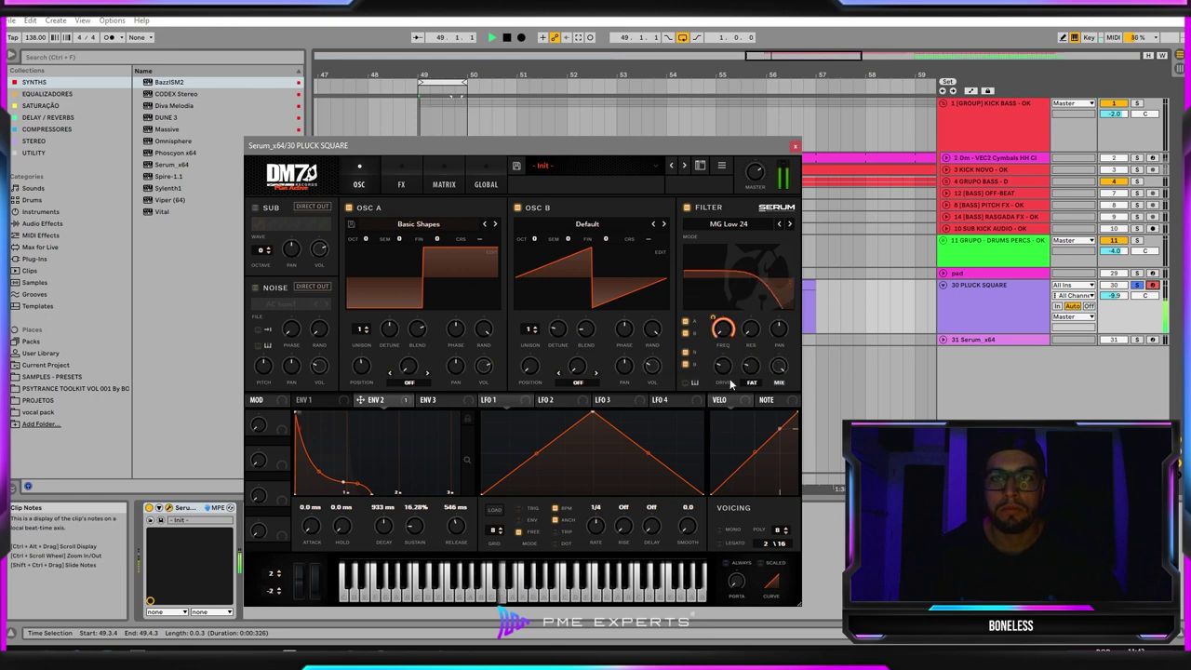
pyautogui.press('space')
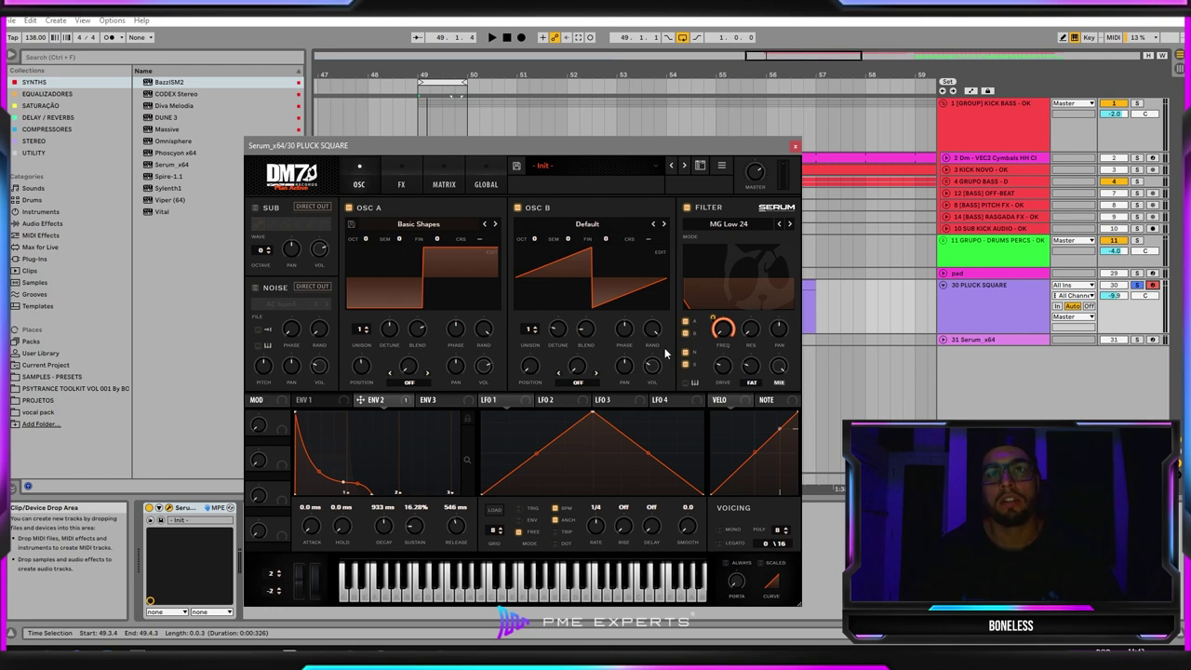
pyautogui.moveTo(655, 369)
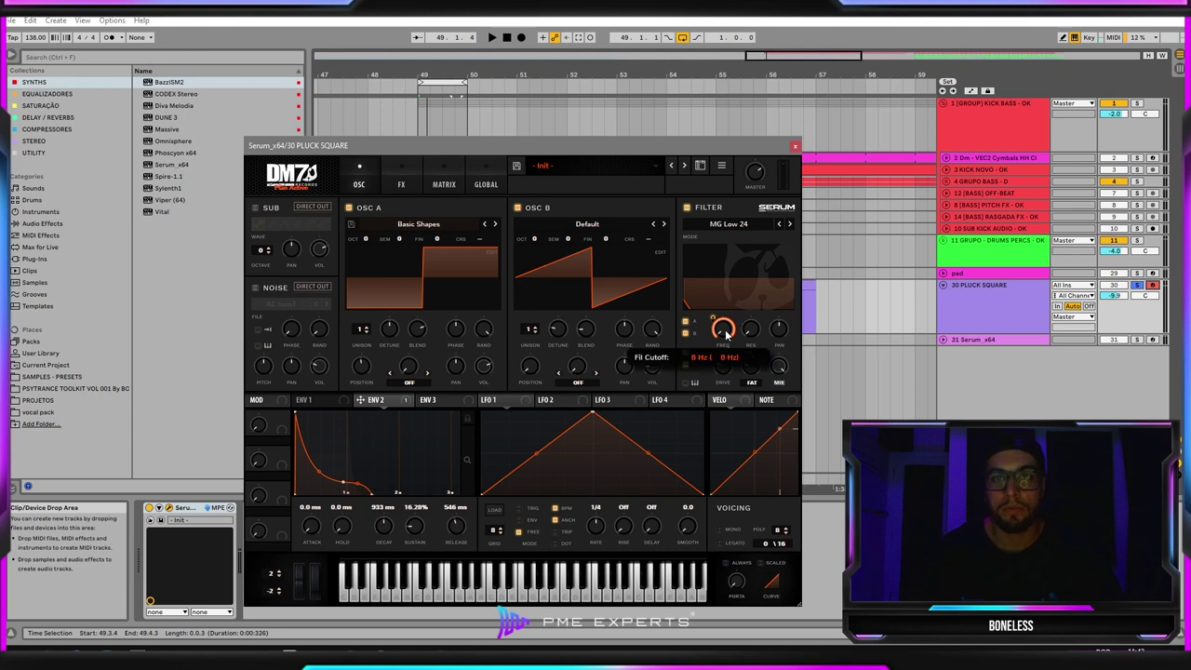
pyautogui.press('space')
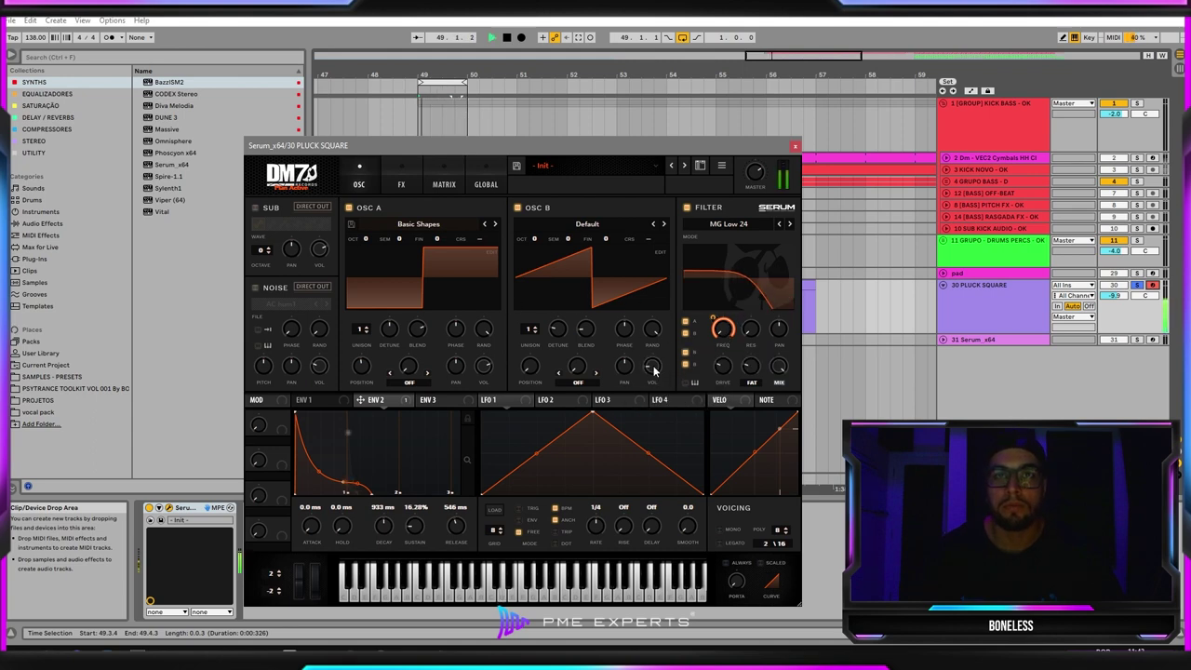
pyautogui.moveTo(725, 330)
pyautogui.mouseDown()
pyautogui.moveTo(750, 237)
pyautogui.moveTo(716, 318)
pyautogui.mouseUp()
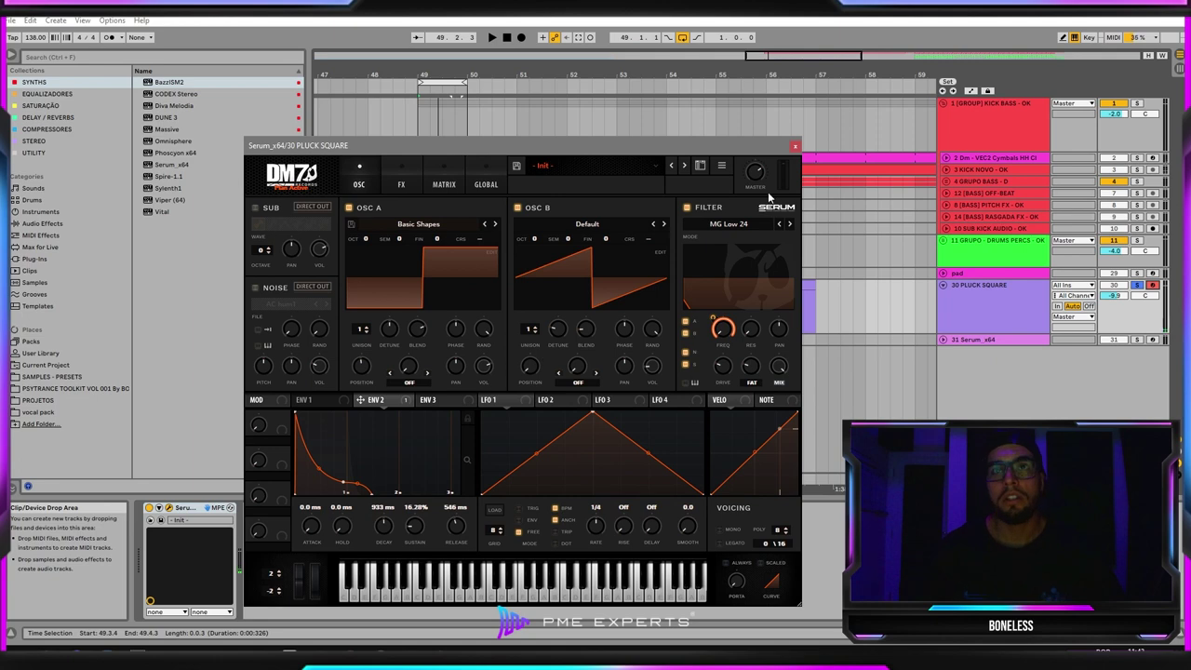
# Close Serum and load ValhallaVintageVerb from the DELAY / REVERBS collection onto the PLUCK SQUARE track.
pyautogui.click(795, 147)
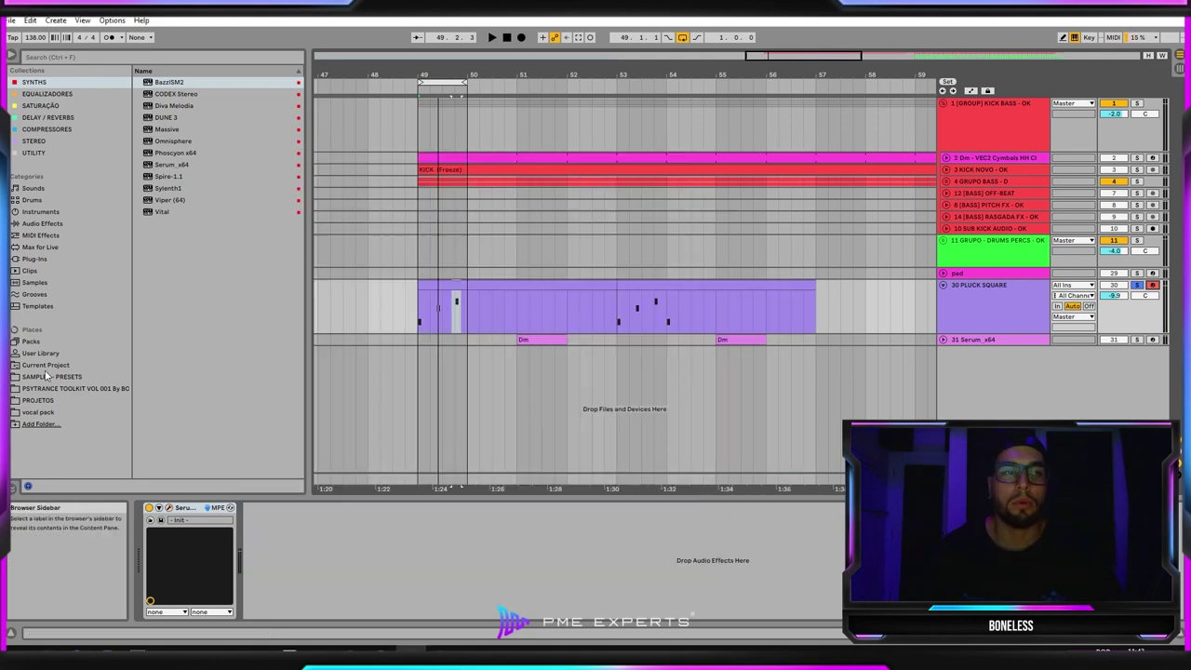
pyautogui.click(46, 143)
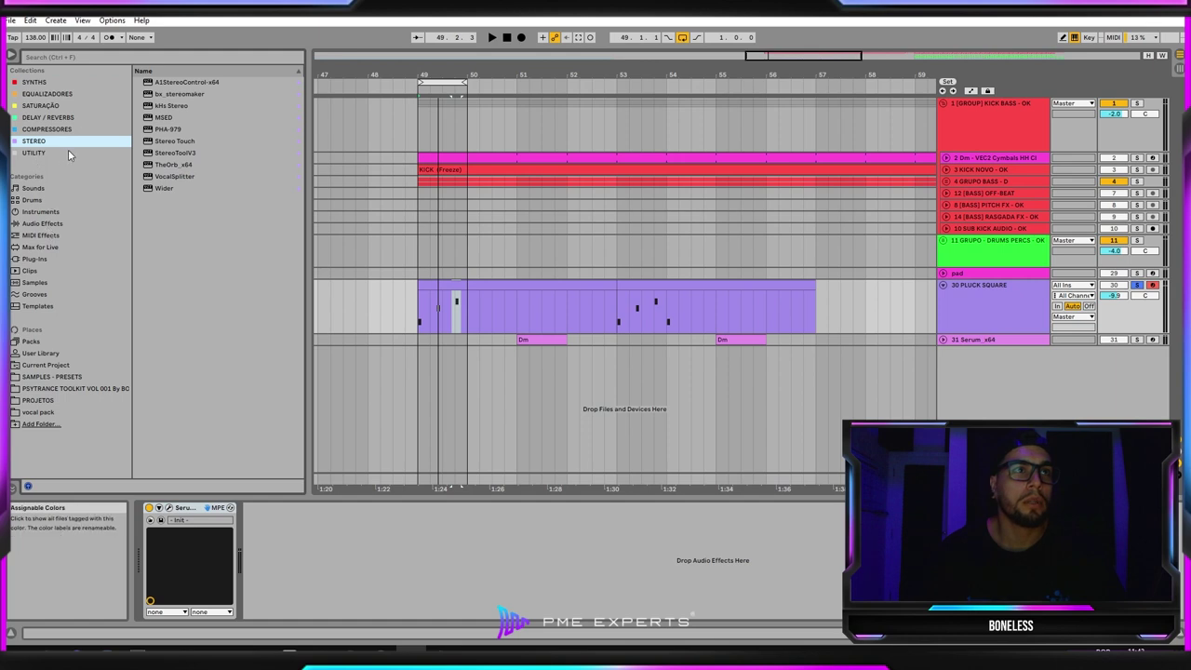
pyautogui.click(48, 118)
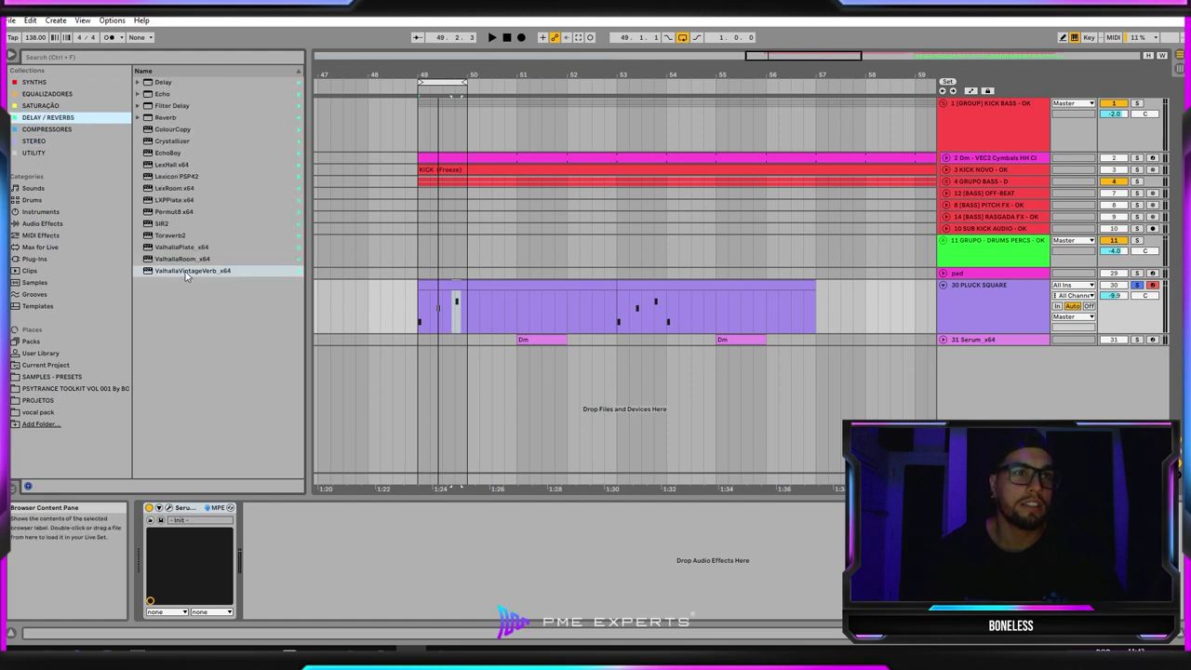
pyautogui.doubleClick(179, 270)
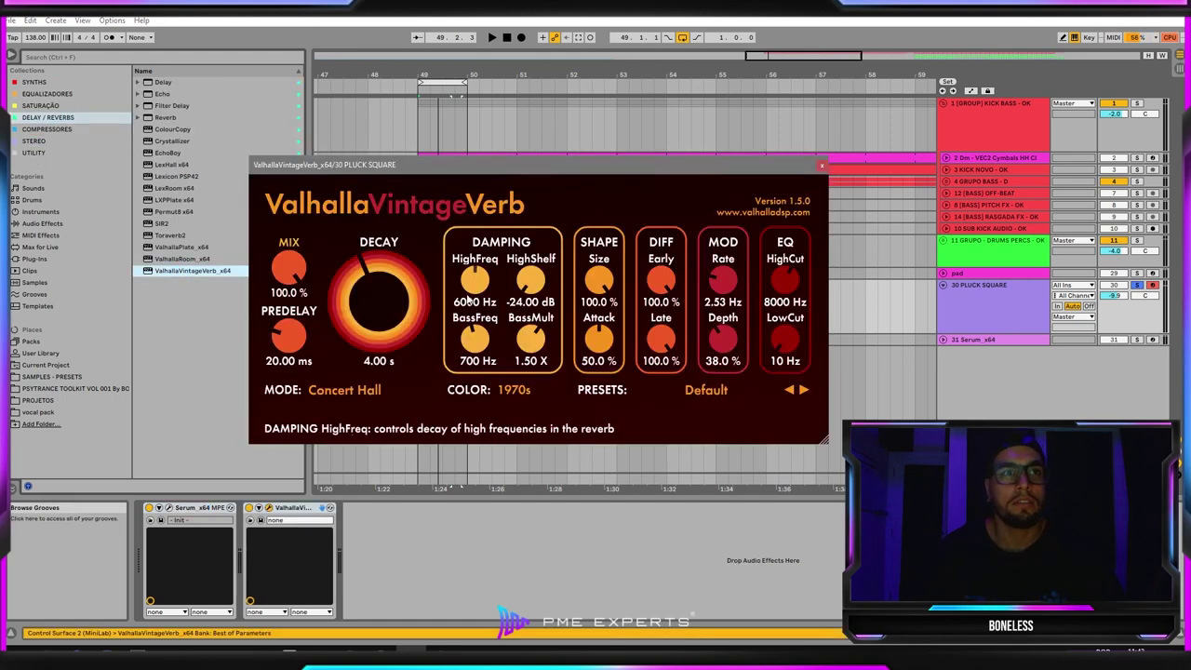
# Set the reverb's mix to 26.8% and its decay to 5.19 s, auditioning the loop, and close the plug-in window.
pyautogui.moveTo(291, 261); pyautogui.dragTo(291, 365)
pyautogui.press('space')
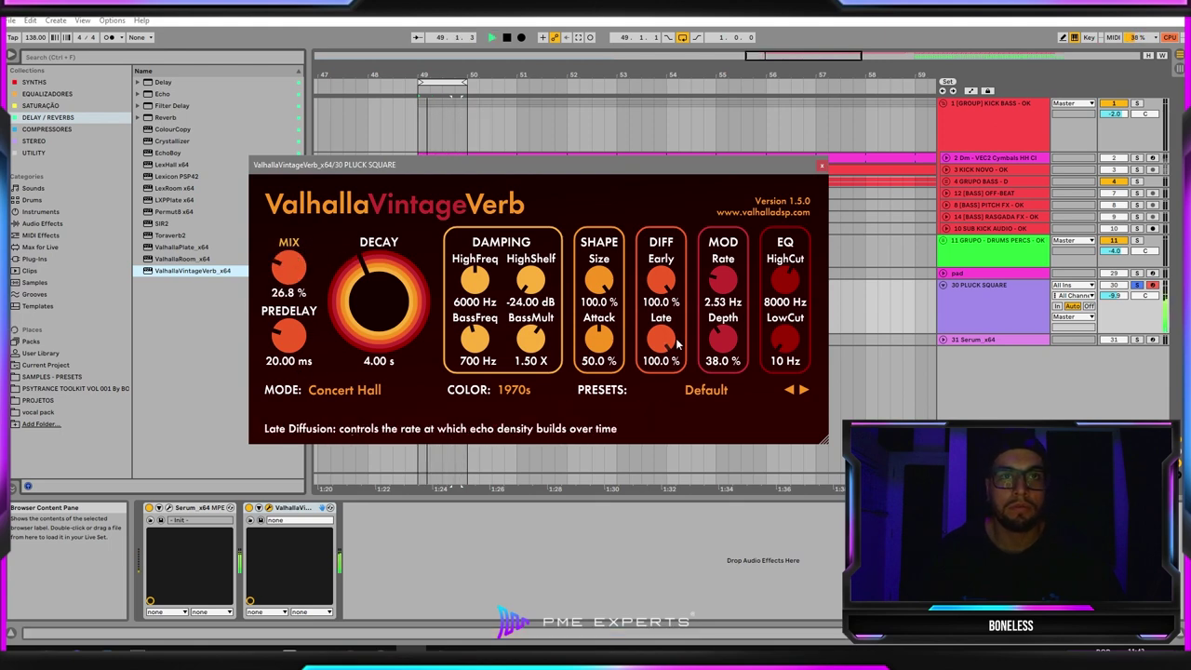
pyautogui.press('space')
pyautogui.moveTo(370, 303)
pyautogui.mouseDown()
pyautogui.moveTo(380, 291)
pyautogui.moveTo(362, 296)
pyautogui.moveTo(374, 297)
pyautogui.mouseUp()
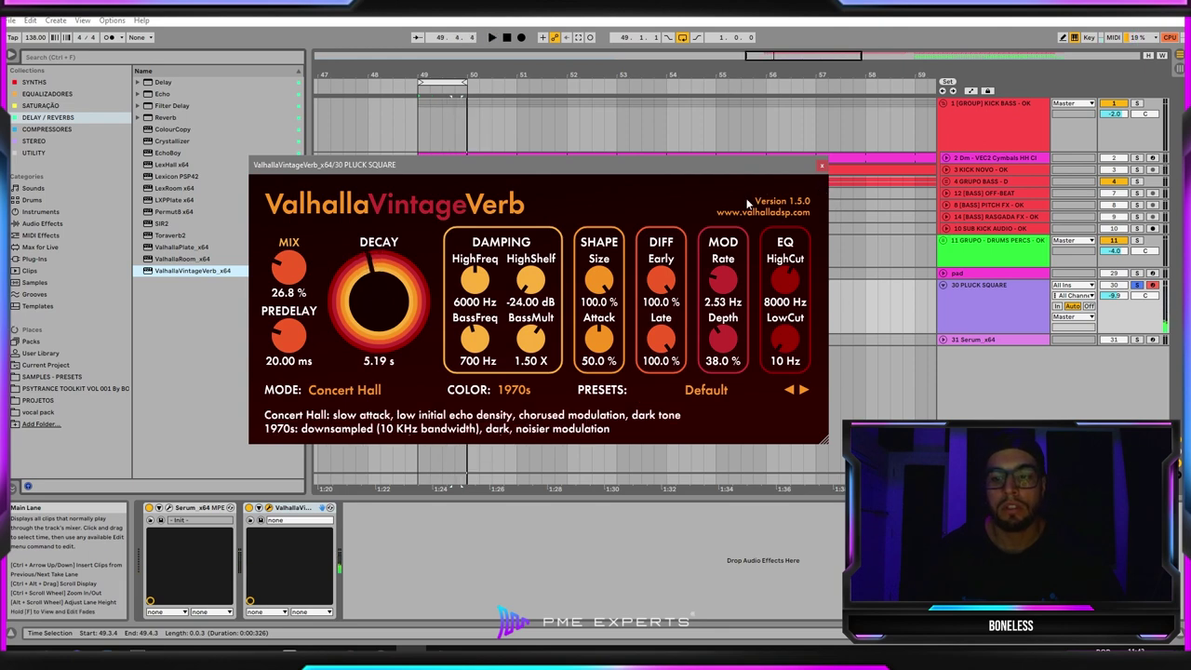
pyautogui.click(822, 165)
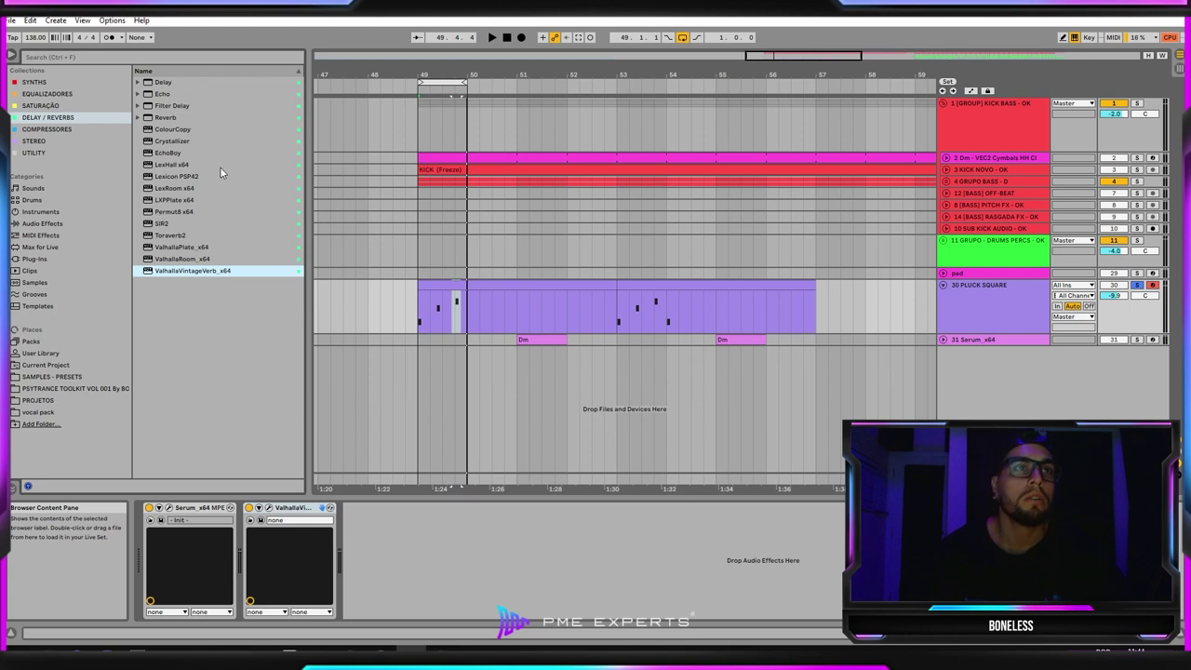
# Load ColourCopy after the reverb on the PLUCK SQUARE track and move its right delay tap to the start of the delay line.
pyautogui.doubleClick(165, 132)
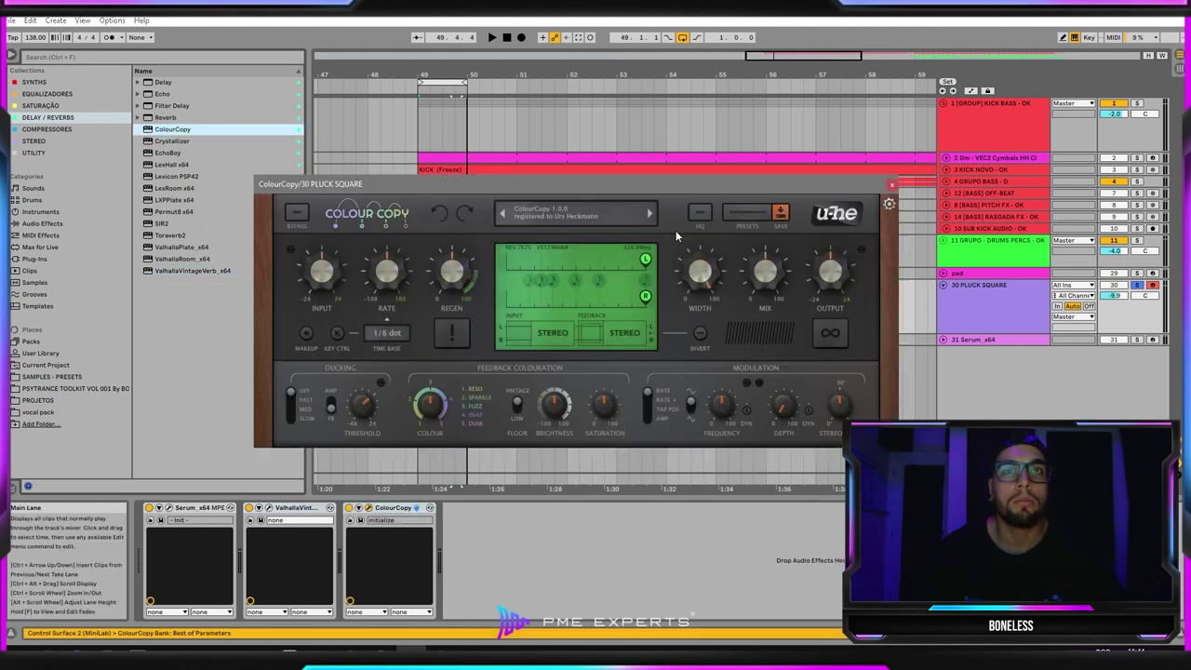
pyautogui.moveTo(672, 183); pyautogui.dragTo(651, 203)
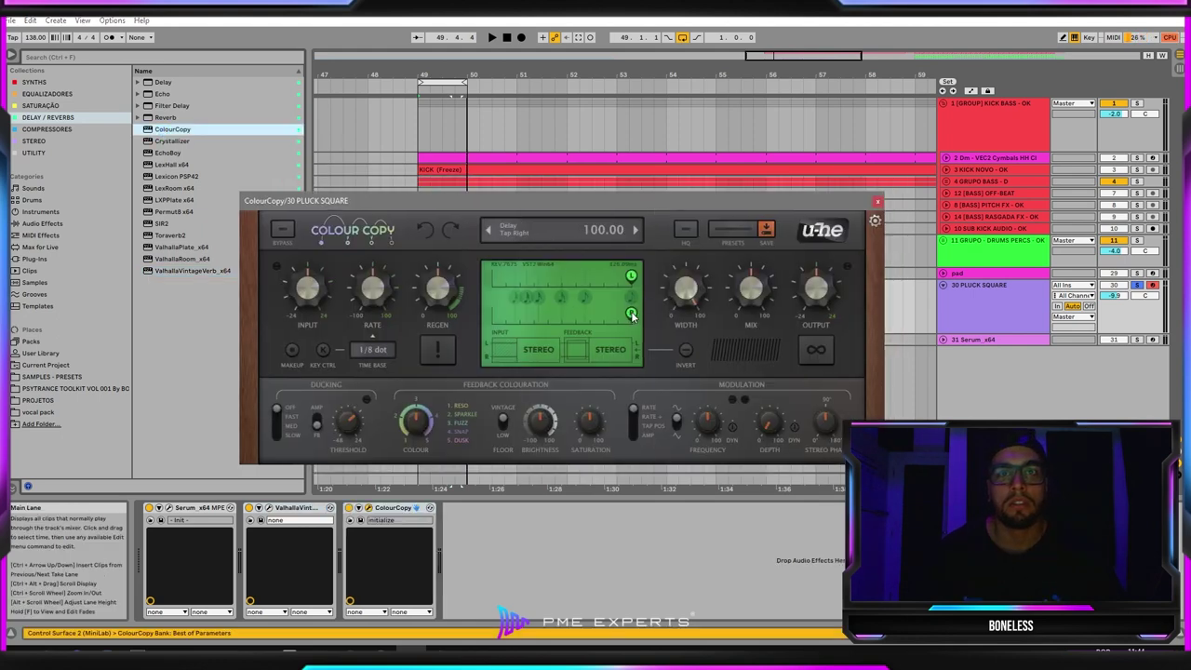
pyautogui.moveTo(570, 314); pyautogui.dragTo(460, 314)
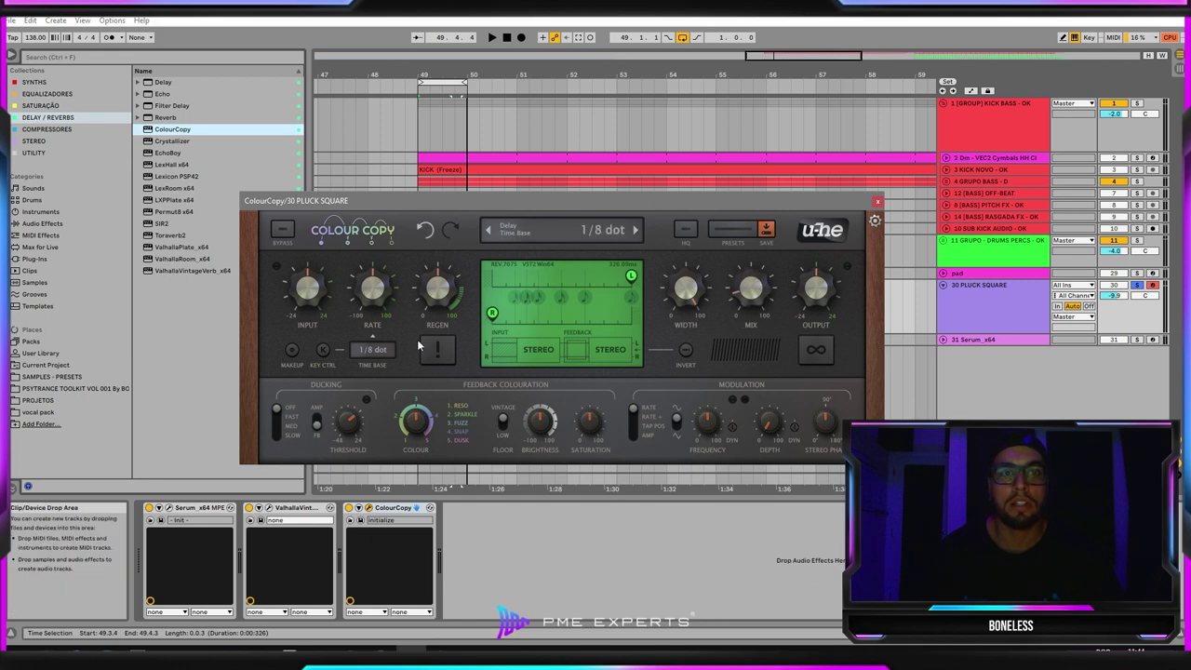
# Set ColourCopy's time base to 1/4 dot and audition the delay in the loop.
pyautogui.click(368, 355)
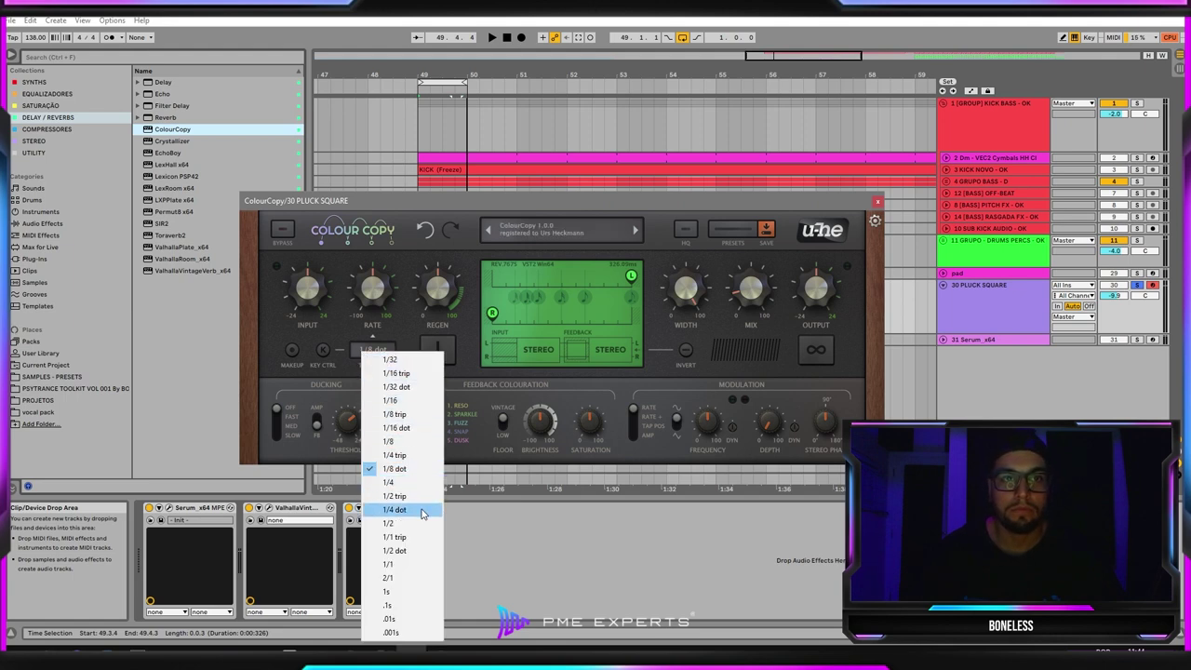
pyautogui.click(423, 511)
pyautogui.press('space')
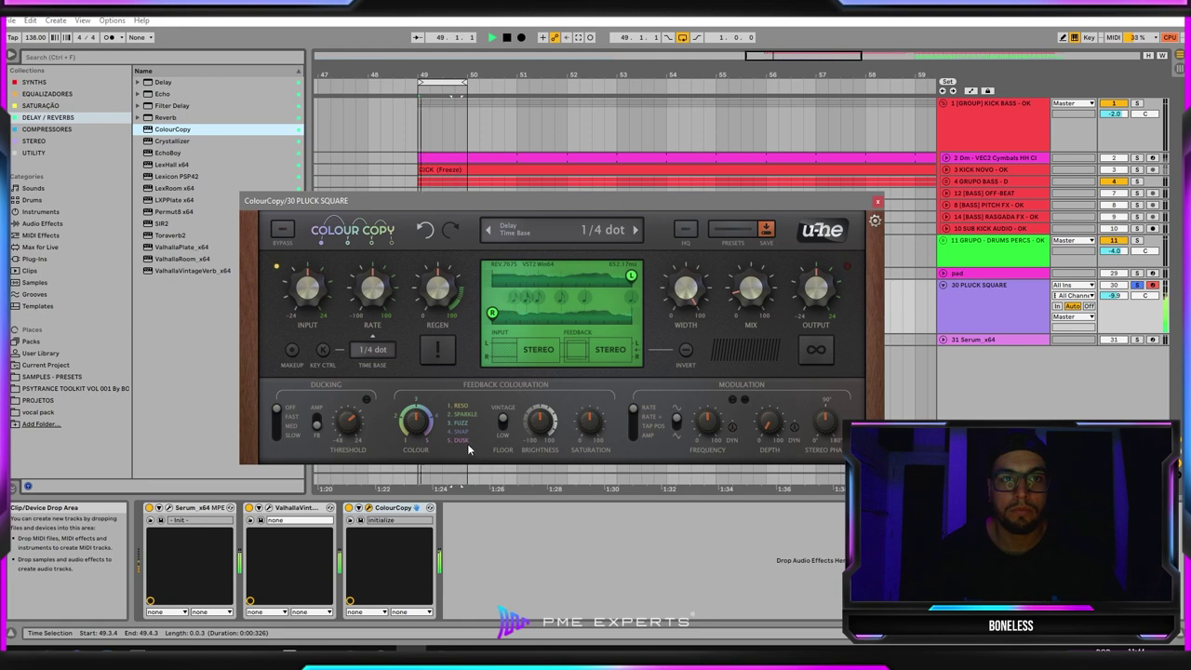
# Adjust ColourCopy's mix while auditioning the loop, and close the plug-in window.
pyautogui.moveTo(745, 295); pyautogui.dragTo(744, 288)
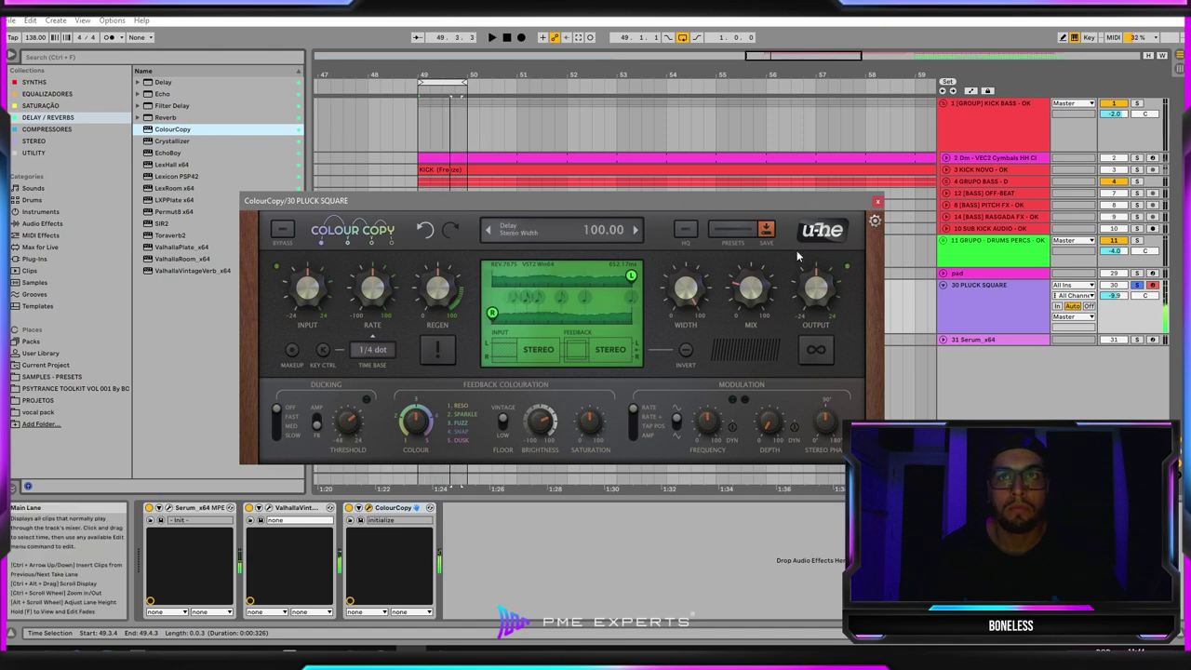
pyautogui.click(877, 202)
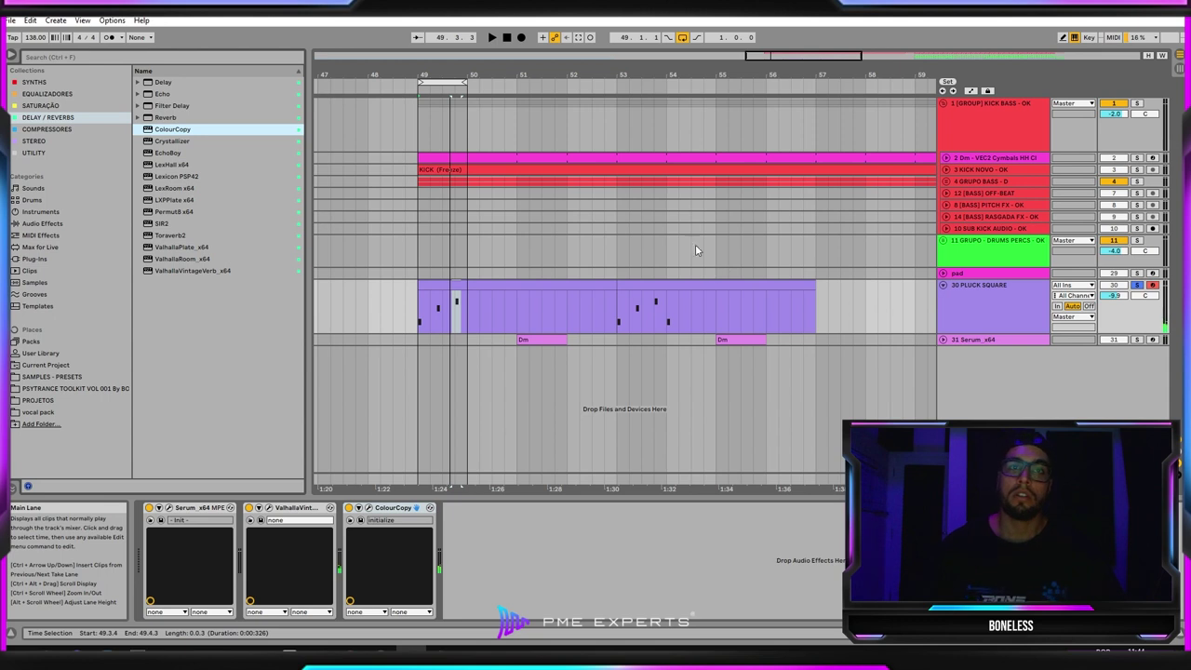
# Loop the four bars from bar 49 and examine the notes of the first PLUCK SQUARE clip against the second clip.
pyautogui.moveTo(484, 75)
pyautogui.mouseDown()
pyautogui.moveTo(424, 74)
pyautogui.moveTo(457, 96)
pyautogui.moveTo(526, 96)
pyautogui.moveTo(547, 75)
pyautogui.moveTo(577, 109)
pyautogui.moveTo(599, 97)
pyautogui.mouseUp()
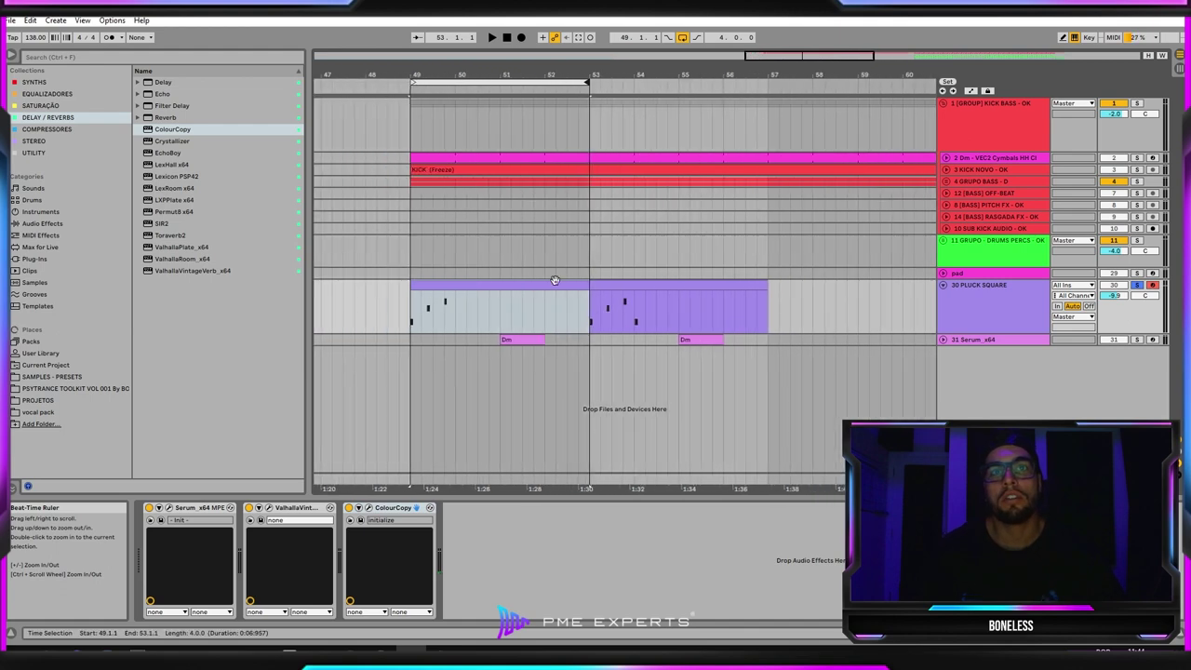
pyautogui.click(614, 284)
pyautogui.doubleClick(513, 284)
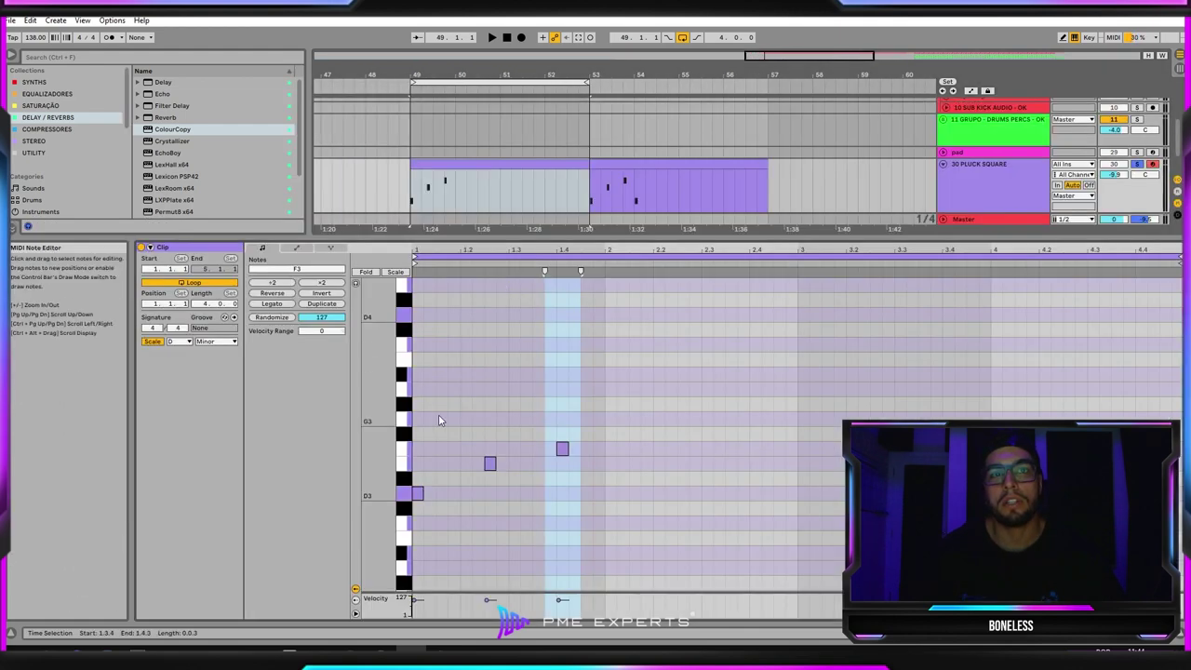
pyautogui.moveTo(423, 454); pyautogui.dragTo(423, 536)
pyautogui.moveTo(487, 401); pyautogui.dragTo(487, 480)
pyautogui.moveTo(558, 412); pyautogui.dragTo(562, 464)
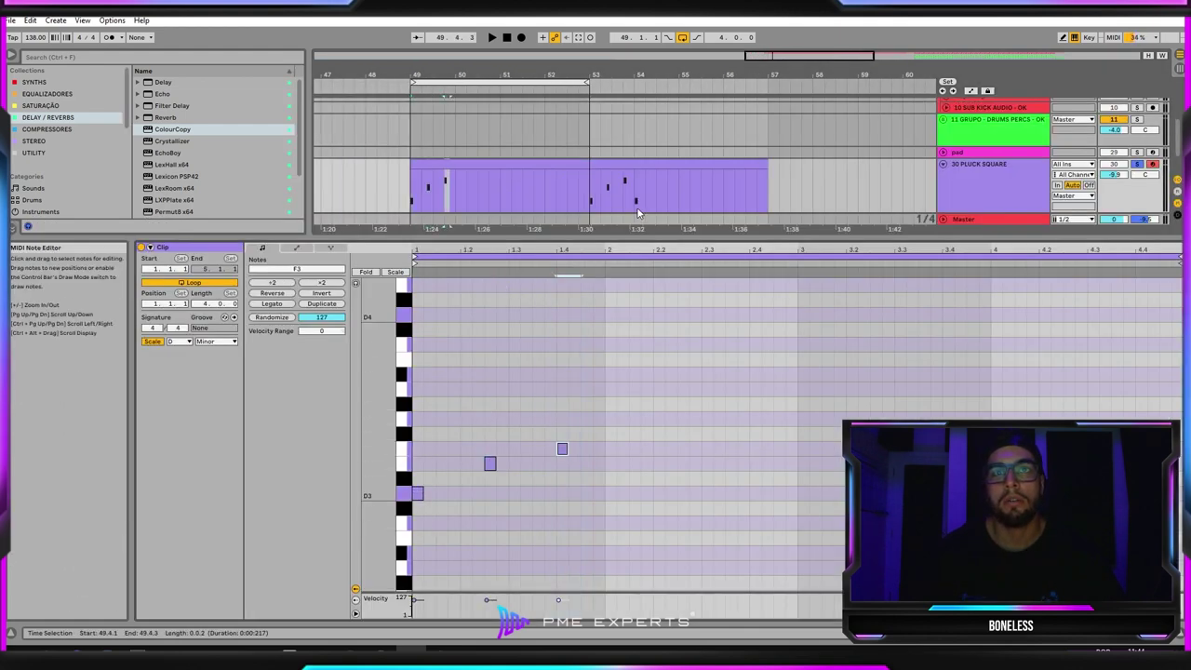
pyautogui.click(643, 162)
pyautogui.moveTo(609, 412); pyautogui.dragTo(609, 550)
pyautogui.click(550, 163)
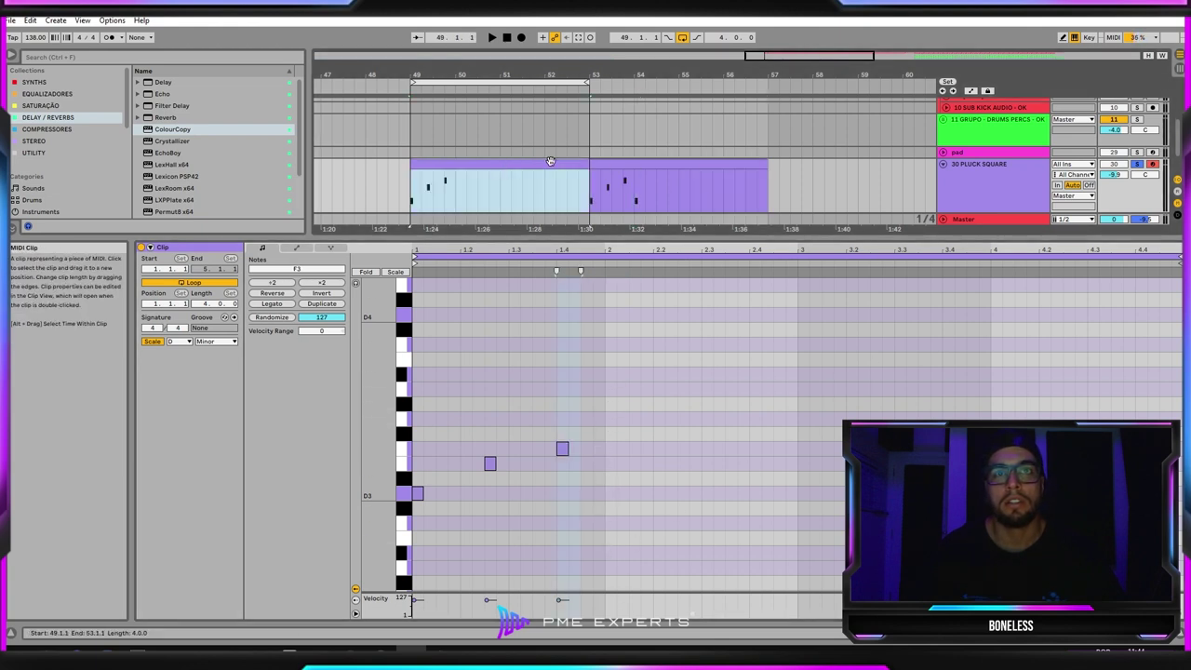
# Extend the loop to the eight bars from bar 49 and audition the pluck unsoloed with the other tracks.
pyautogui.moveTo(678, 90); pyautogui.dragTo(782, 110)
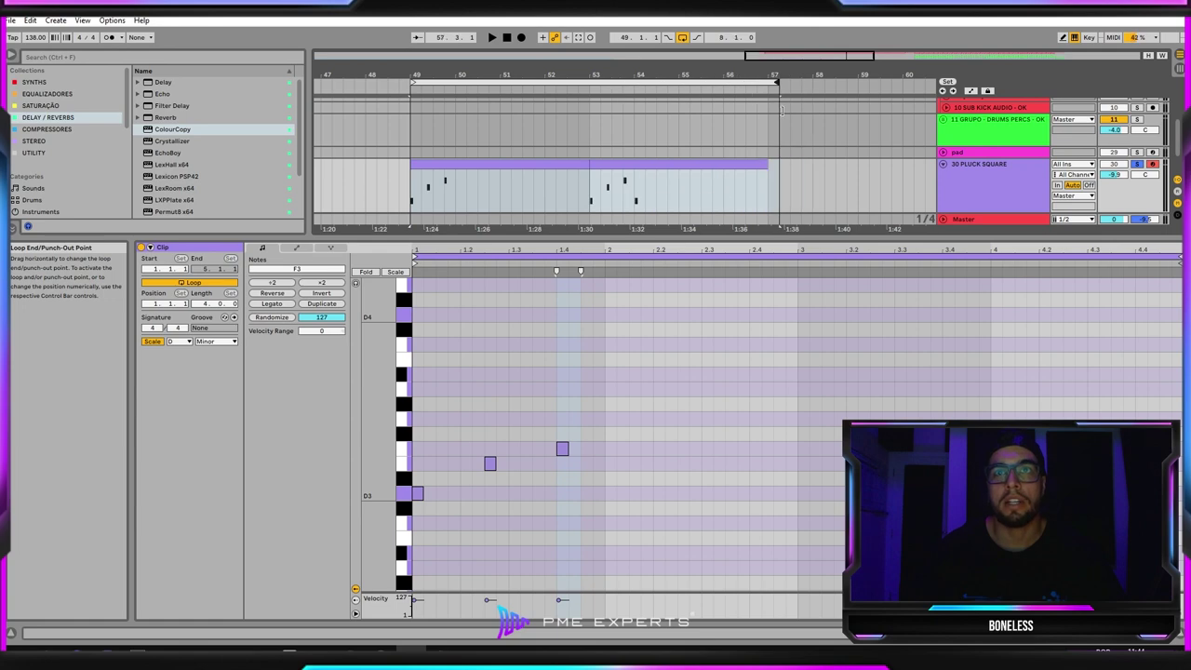
pyautogui.click(734, 193)
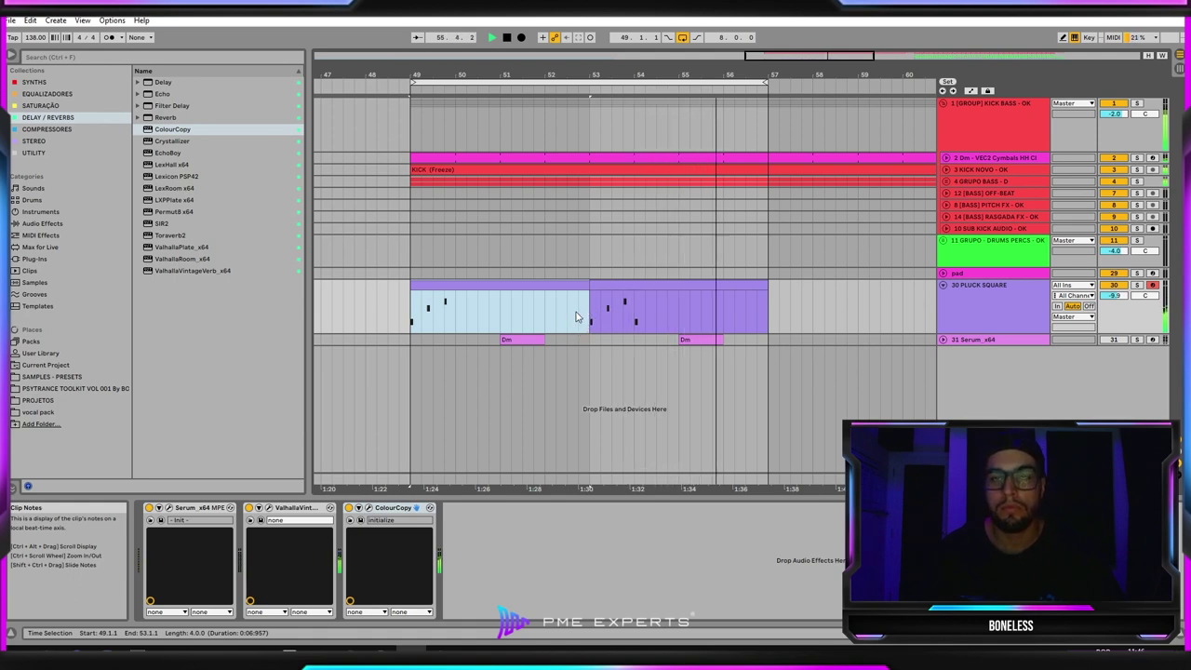
pyautogui.press('space')
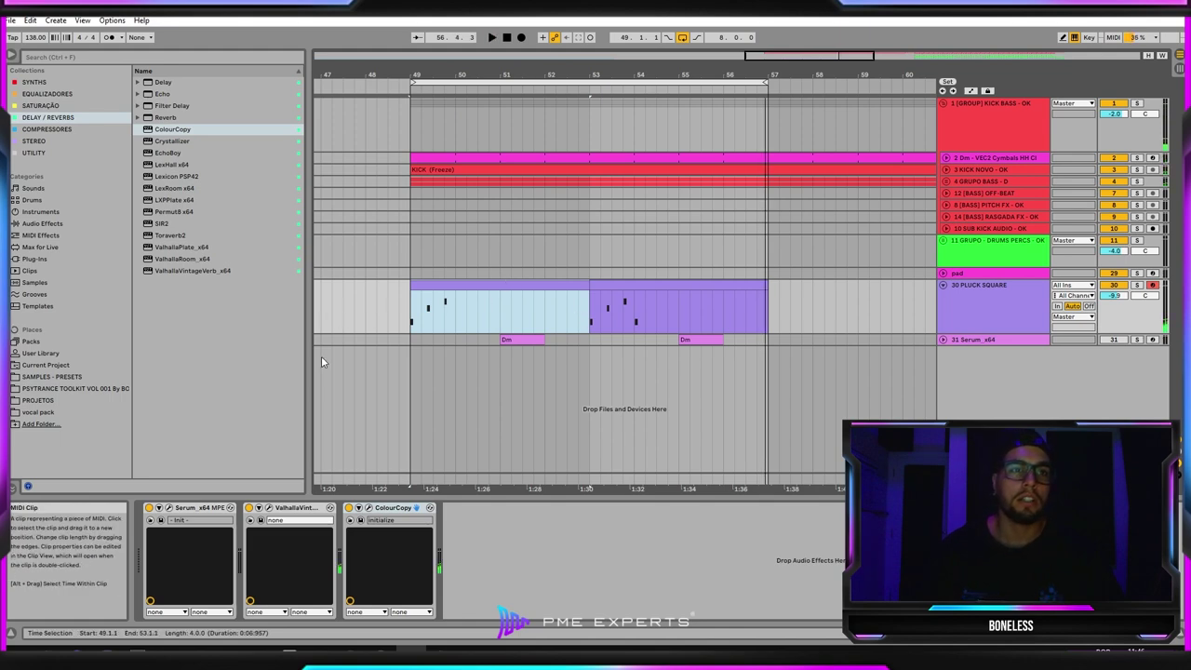
# Review the ColourCopy and ValhallaVintageVerb settings on the PLUCK SQUARE track, closing each plug-in window.
pyautogui.click(368, 510)
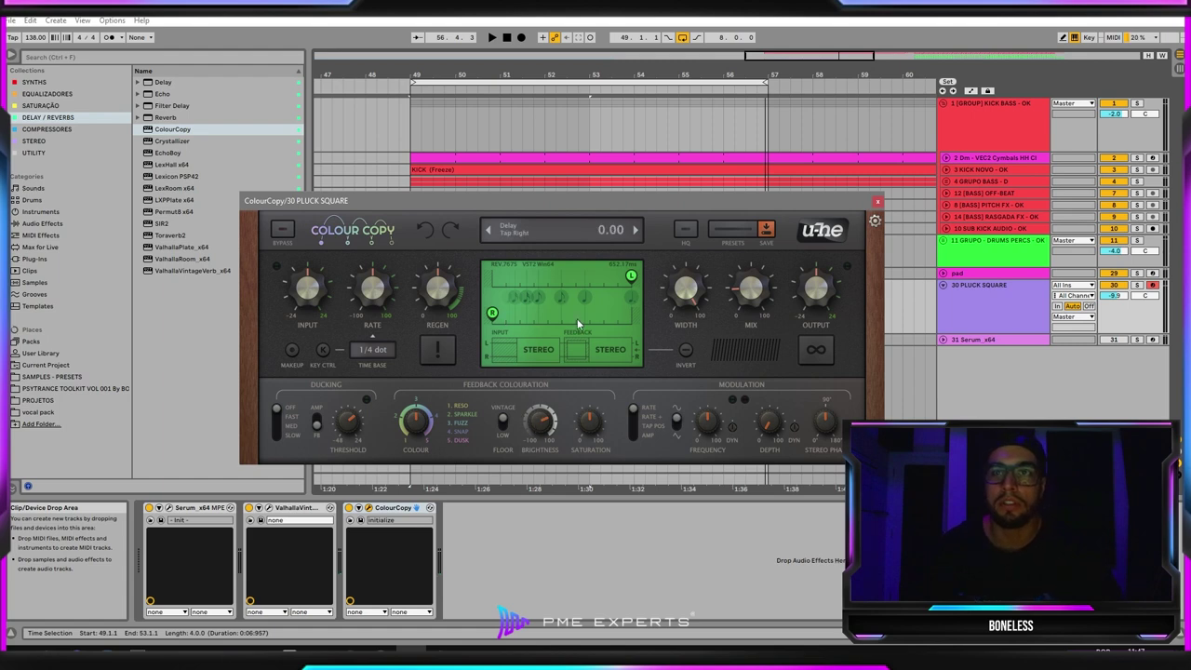
pyautogui.click(877, 202)
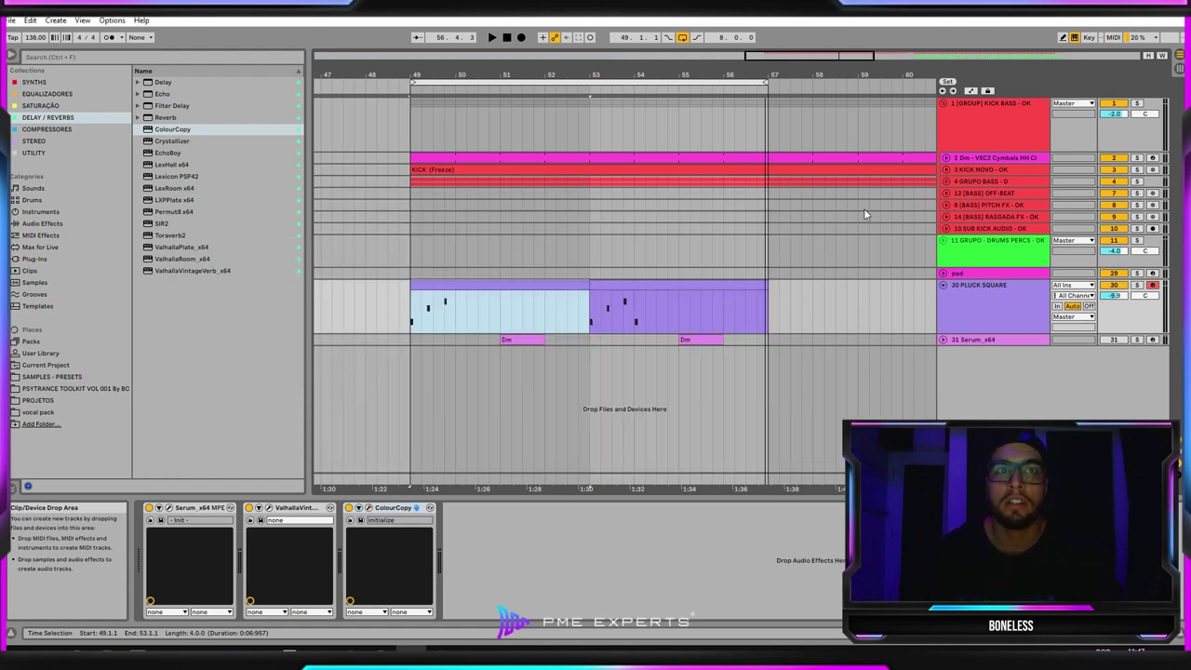
pyautogui.click(269, 508)
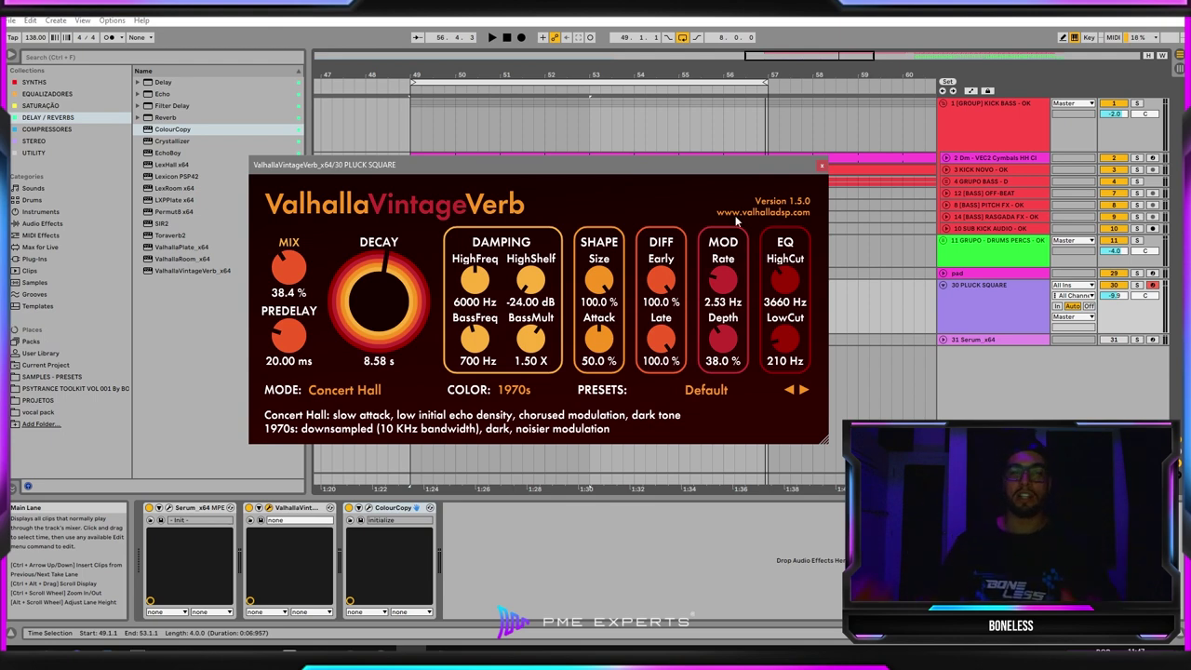
pyautogui.moveTo(678, 168); pyautogui.dragTo(647, 179)
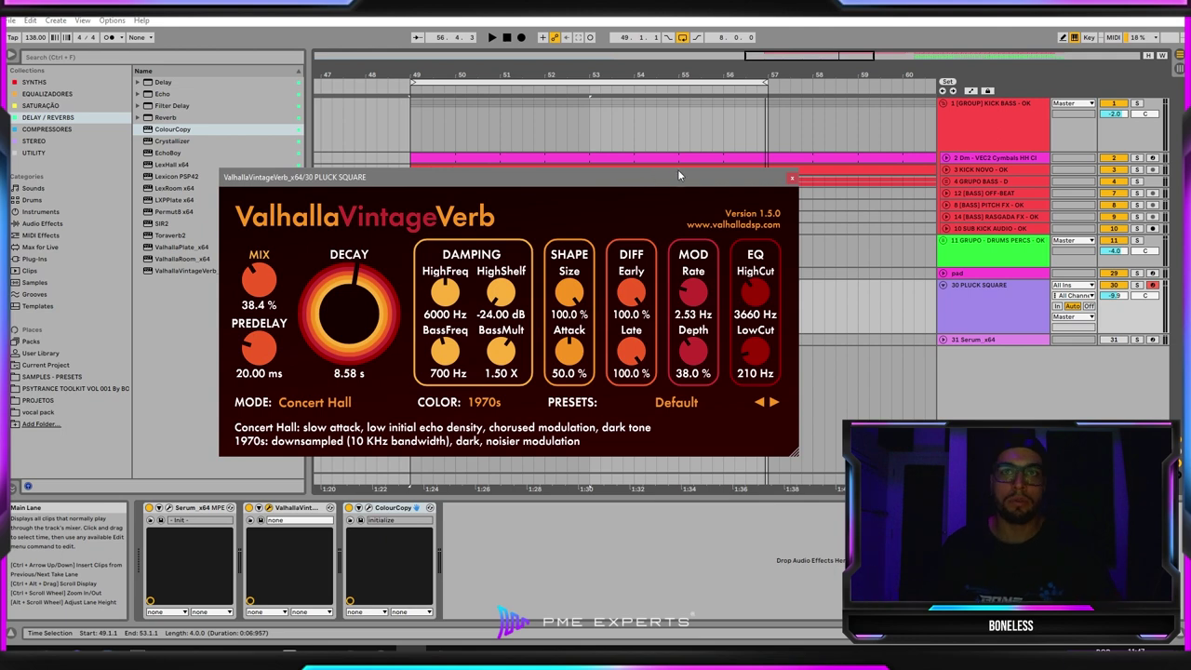
pyautogui.click(789, 178)
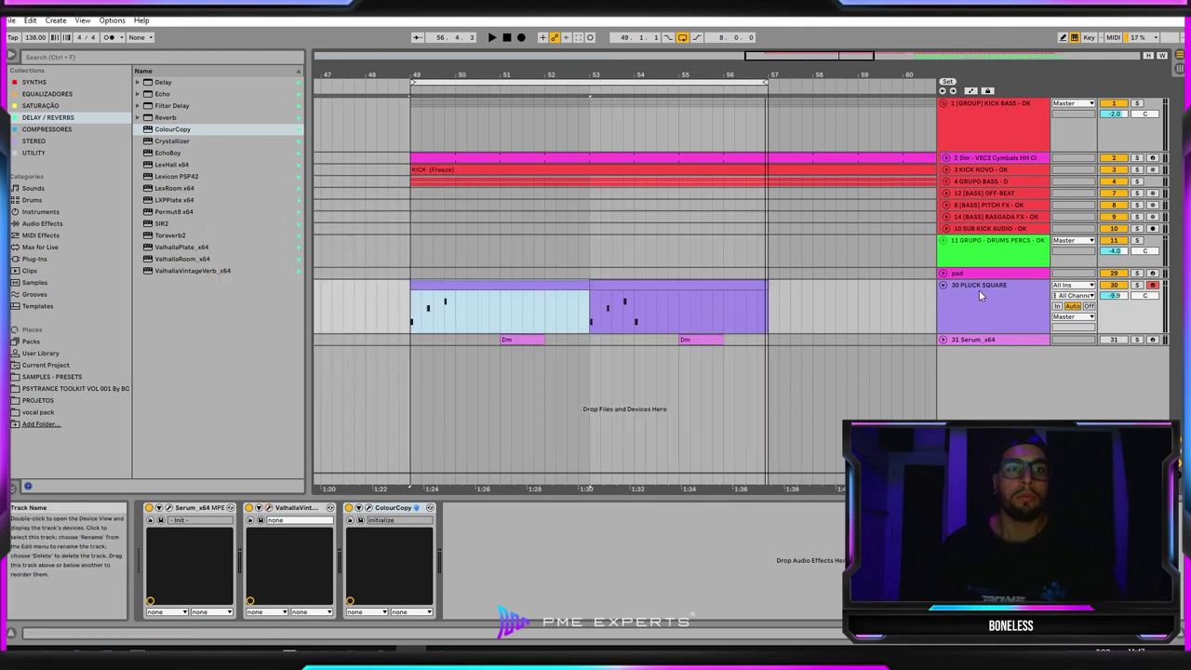
# Play the arrangement from 48.4.1 into the eight-bar loop to hear the finished pluck in the mix, and stop playback.
pyautogui.click(401, 298)
pyautogui.press('space')
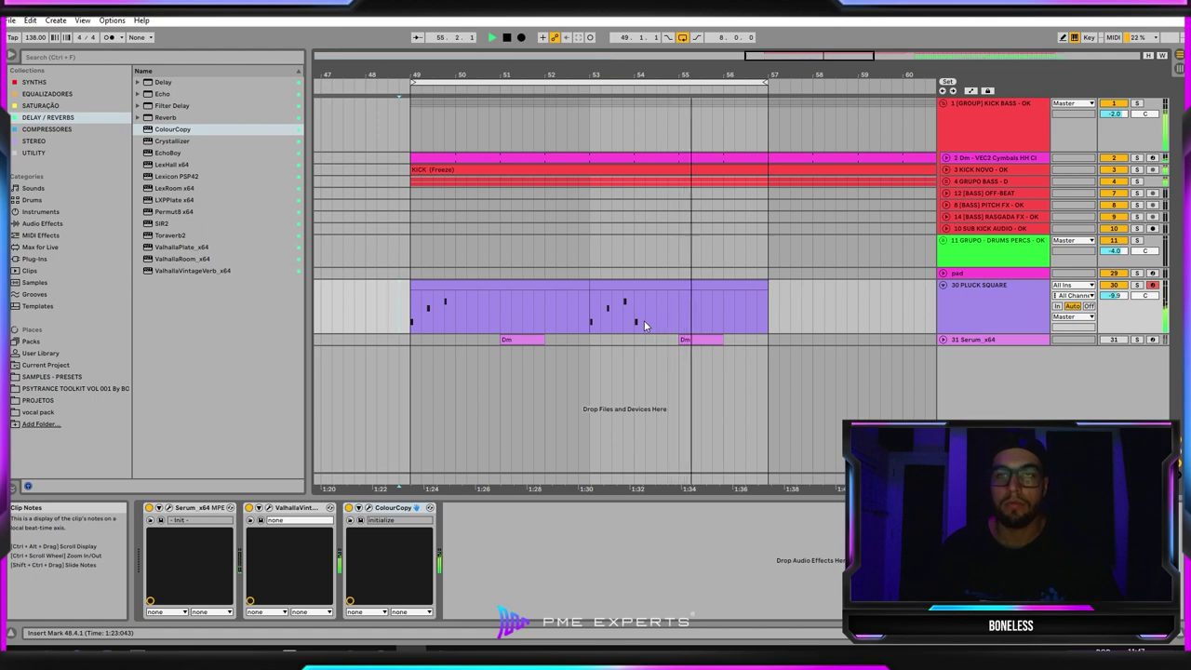
pyautogui.press('space')
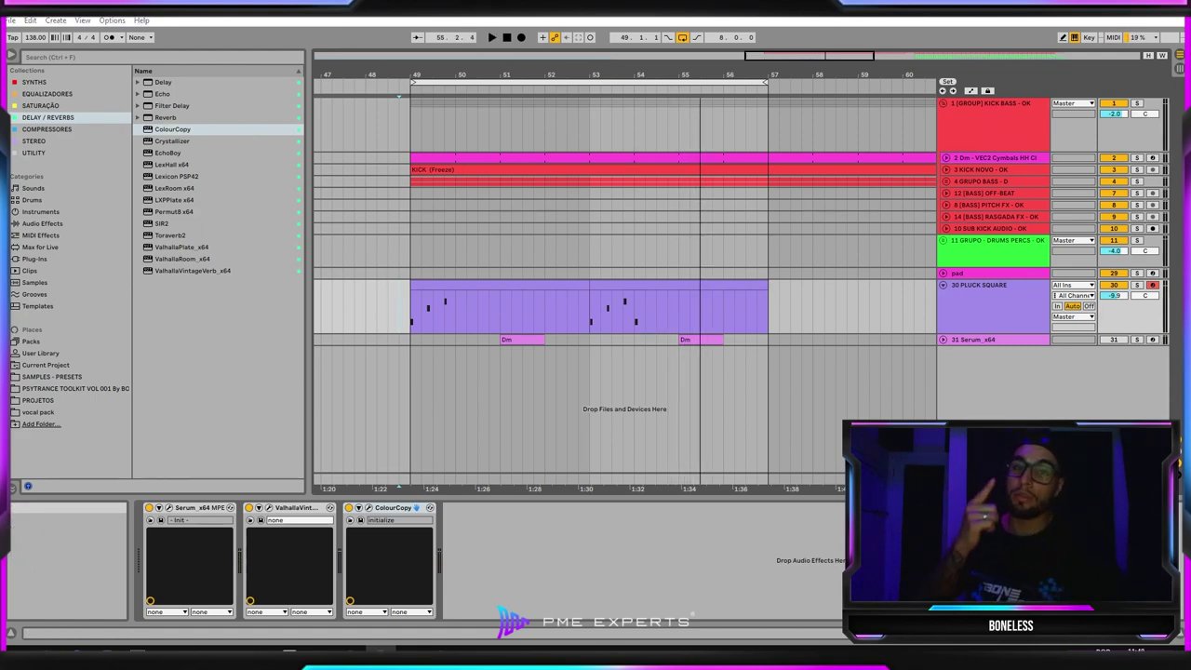